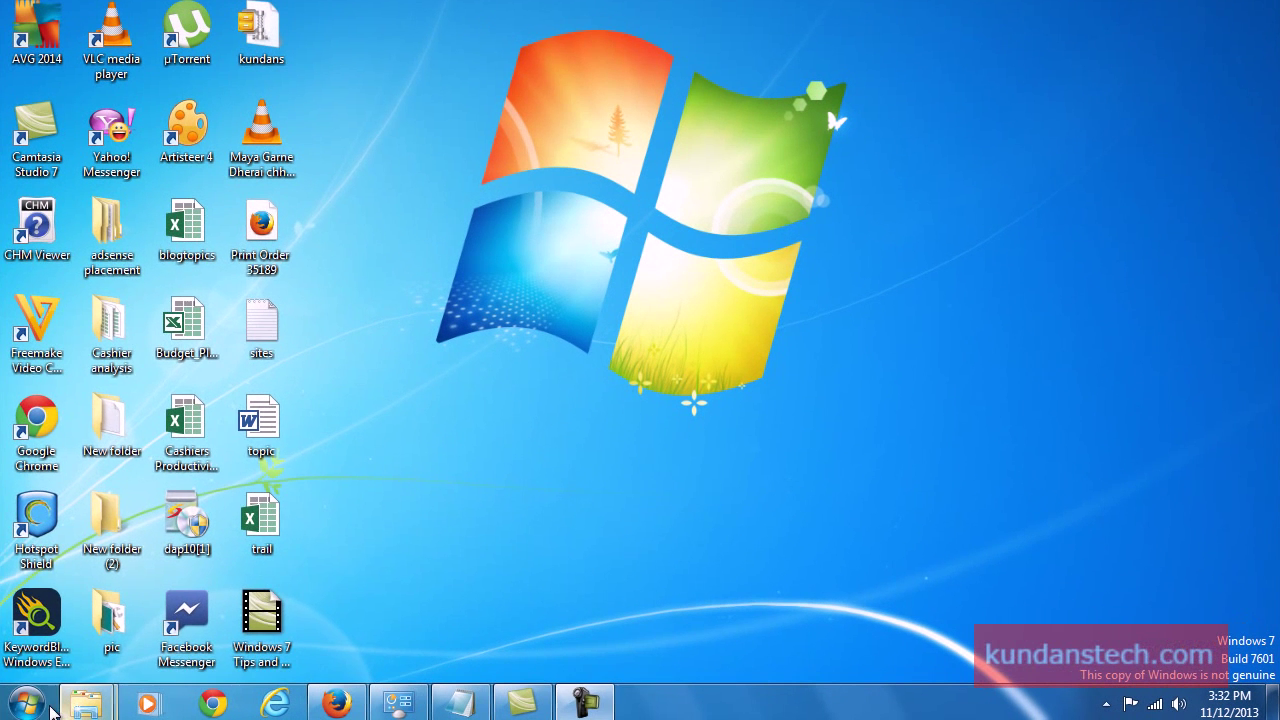
# - Search for msconfig and launch the System Configuration utility
pyautogui.click(28, 705)
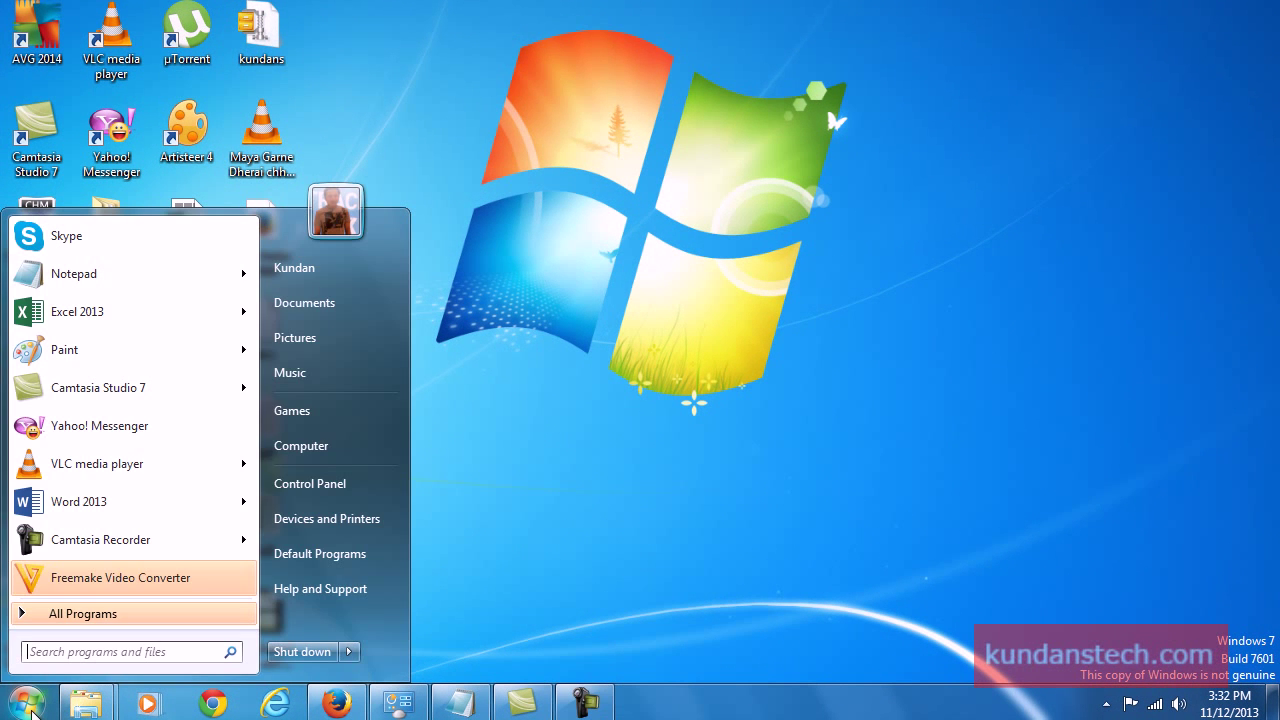
pyautogui.write('msconfi')
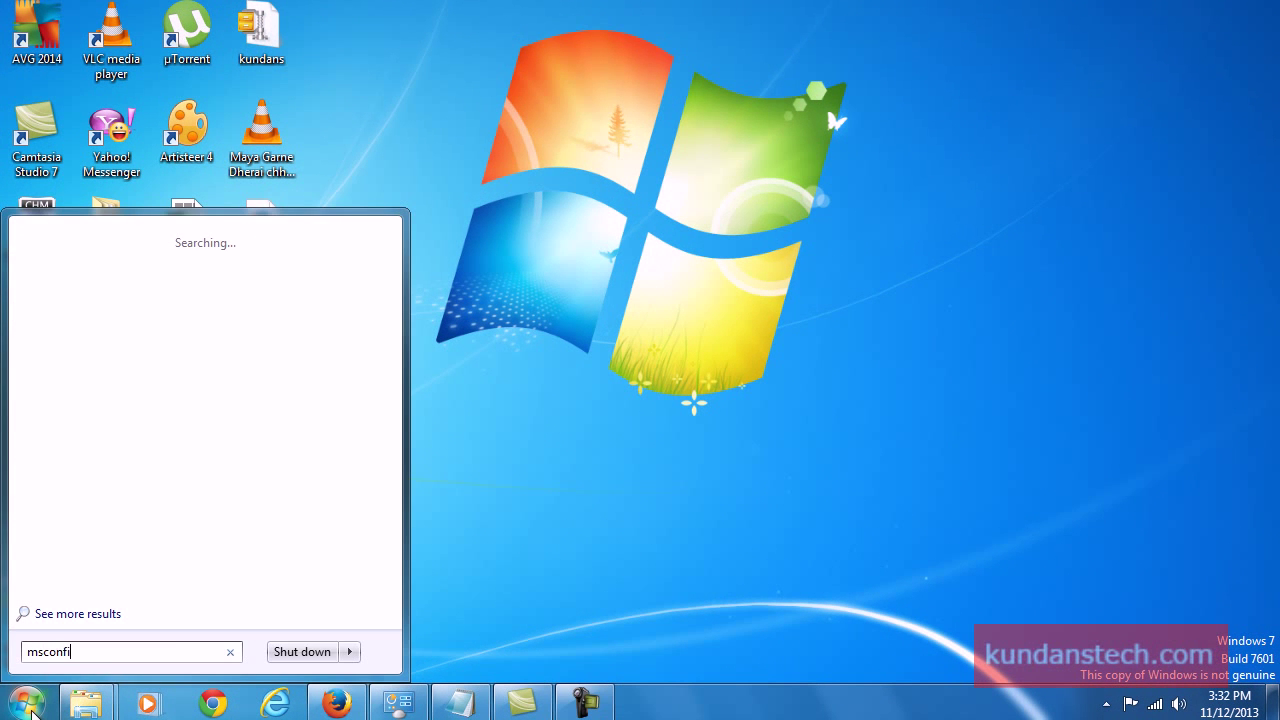
pyautogui.write('g')
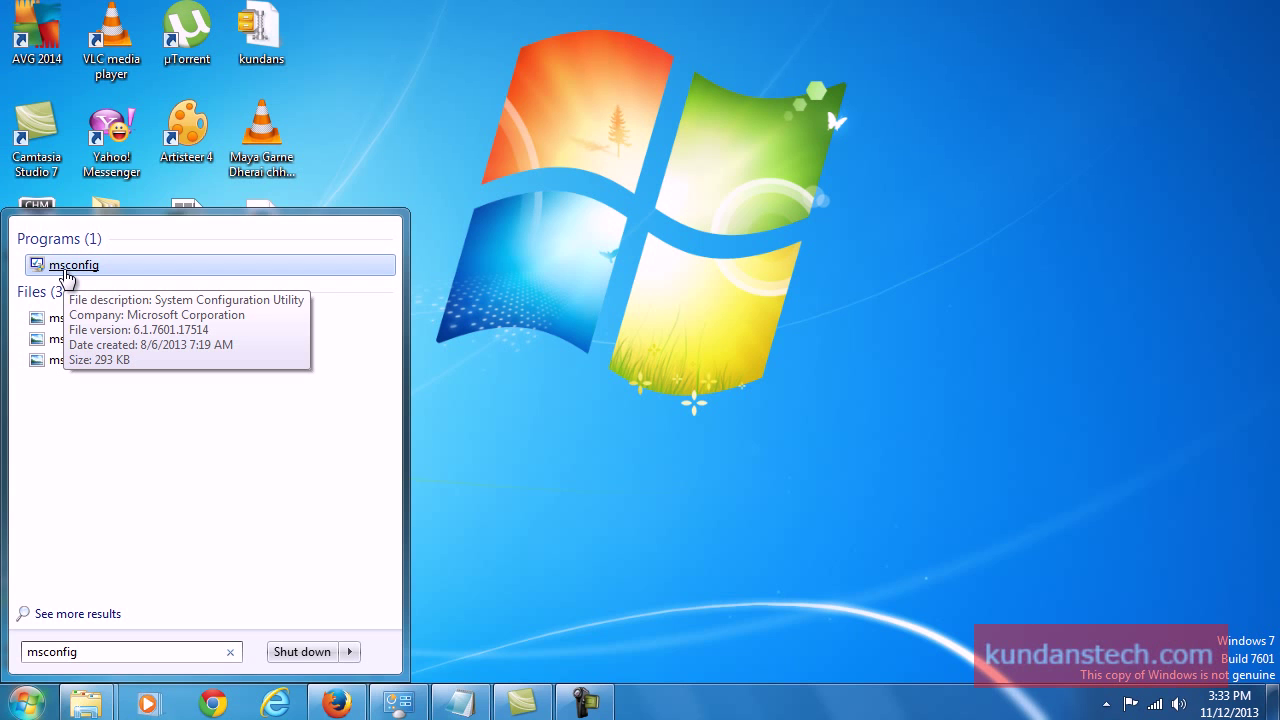
pyautogui.click(65, 268)
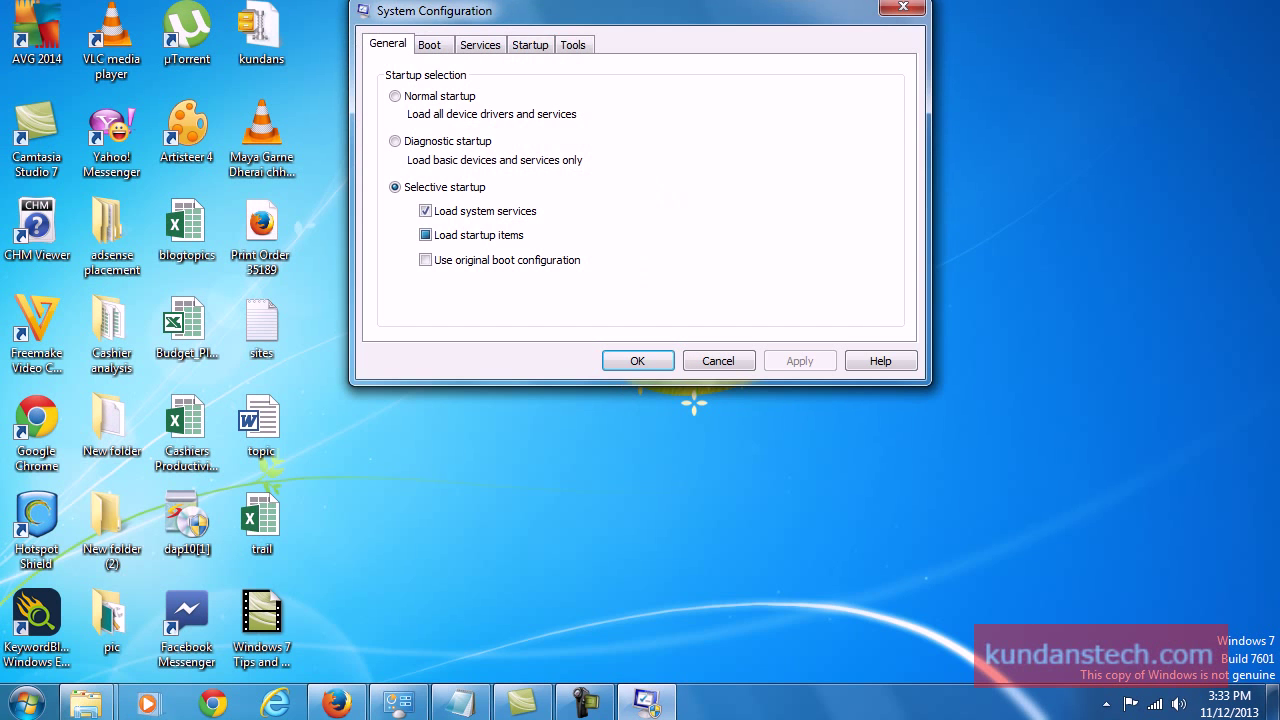
pyautogui.moveTo(665, 13); pyautogui.dragTo(710, 36)
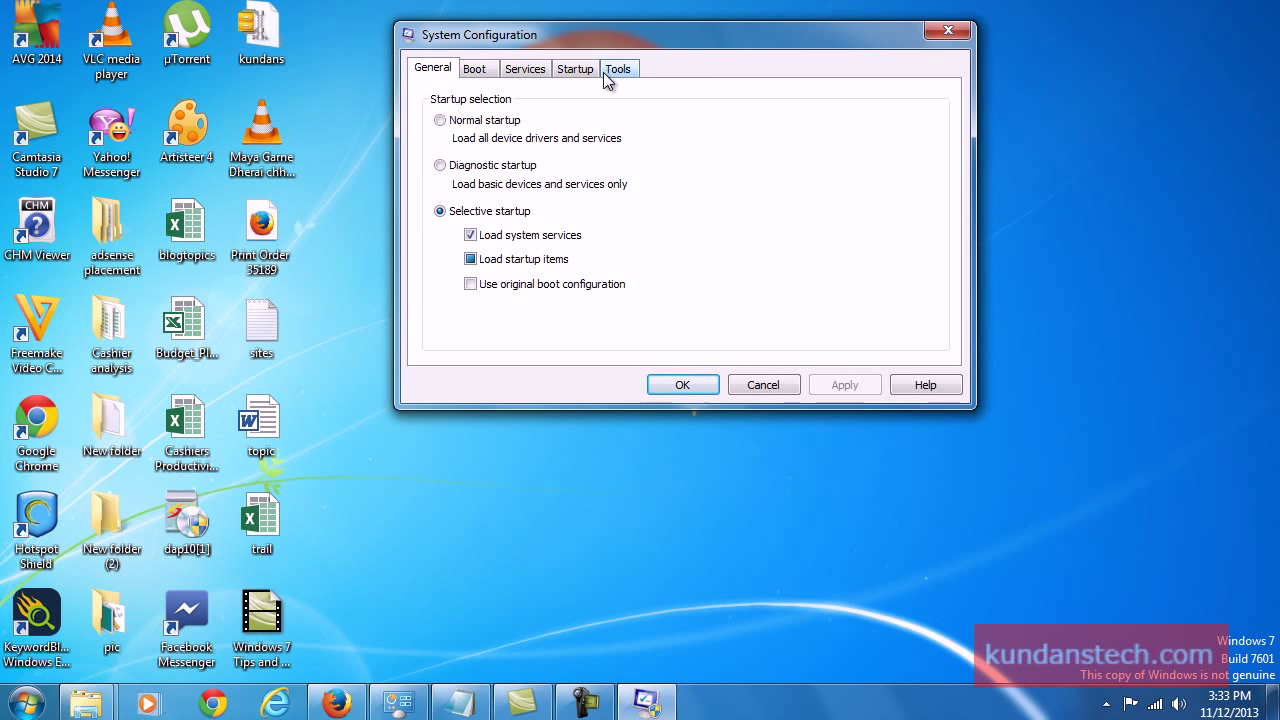
# - Disable the Java(TM) startup item from Oracle, apply the change and exit System Configuration without restarting
pyautogui.click(568, 72)
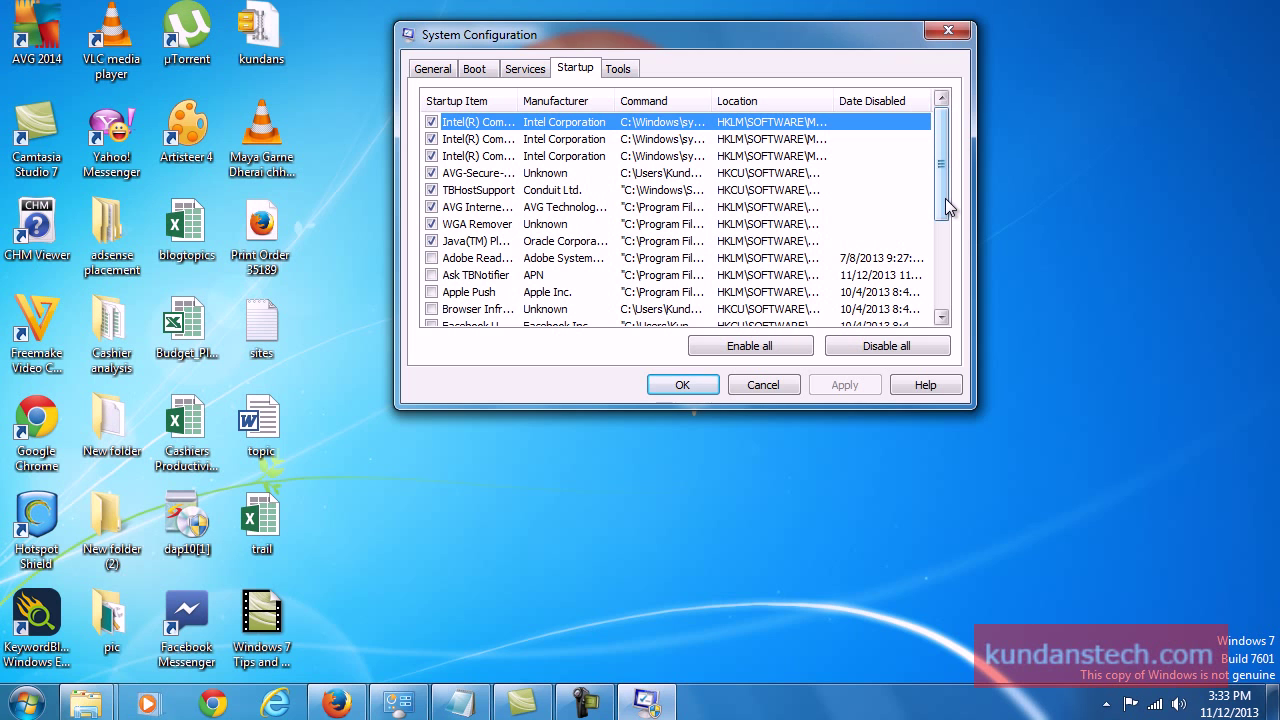
pyautogui.moveTo(947, 206); pyautogui.dragTo(955, 180)
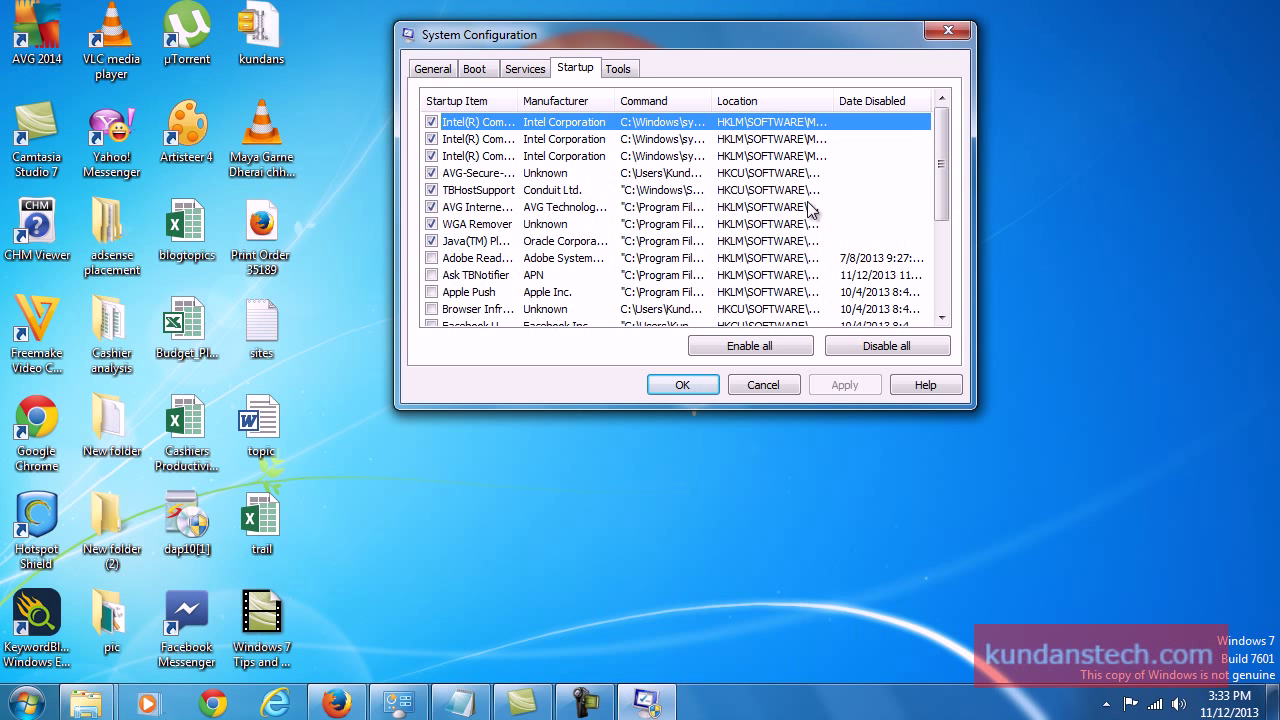
pyautogui.click(431, 242)
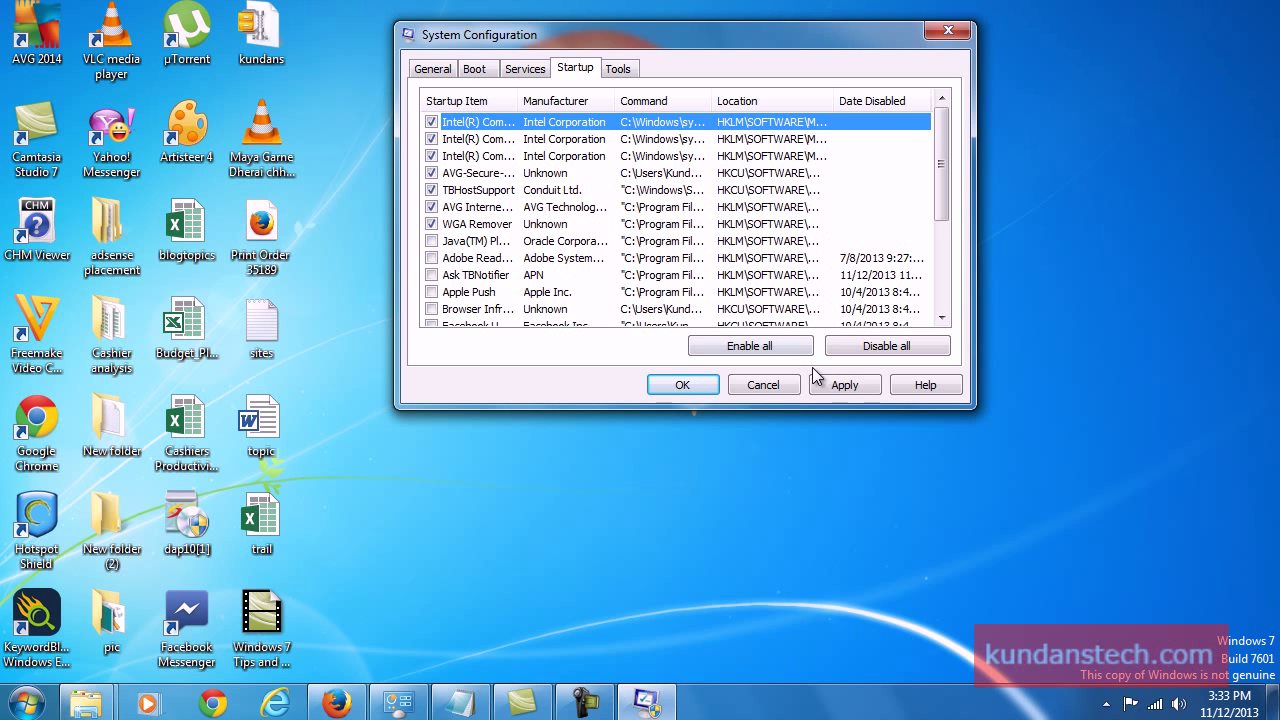
pyautogui.click(845, 388)
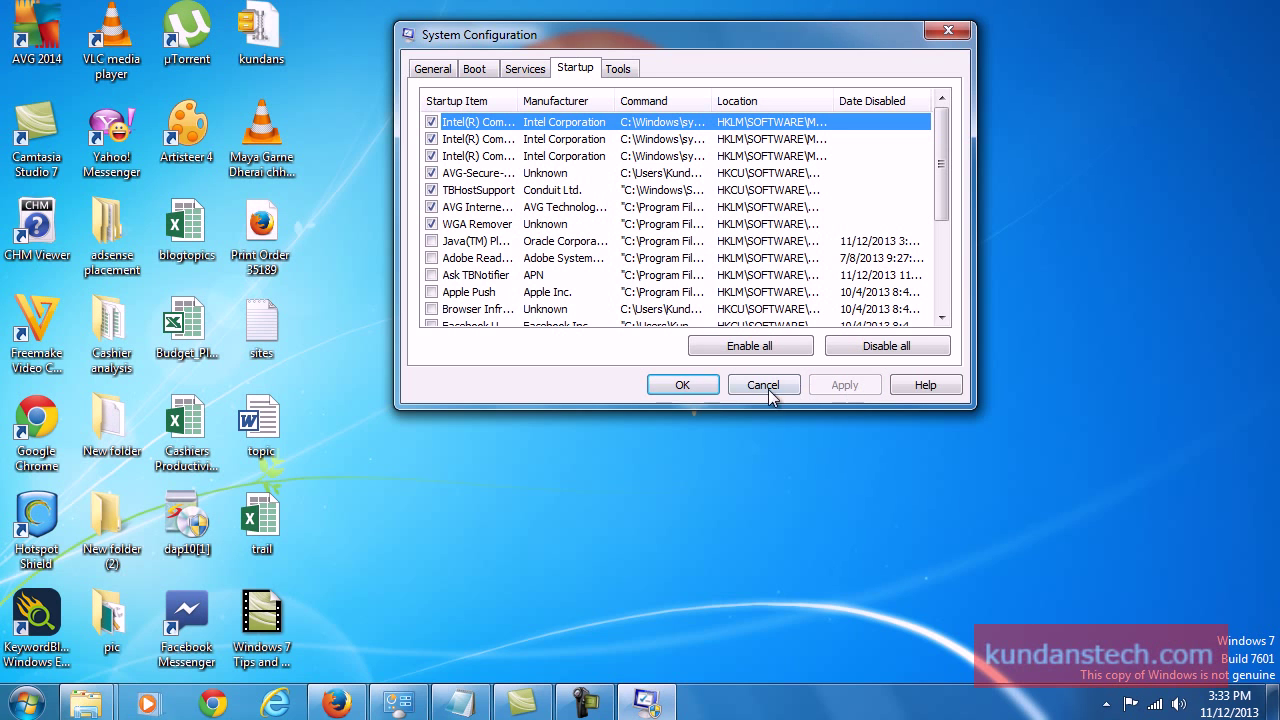
pyautogui.click(679, 387)
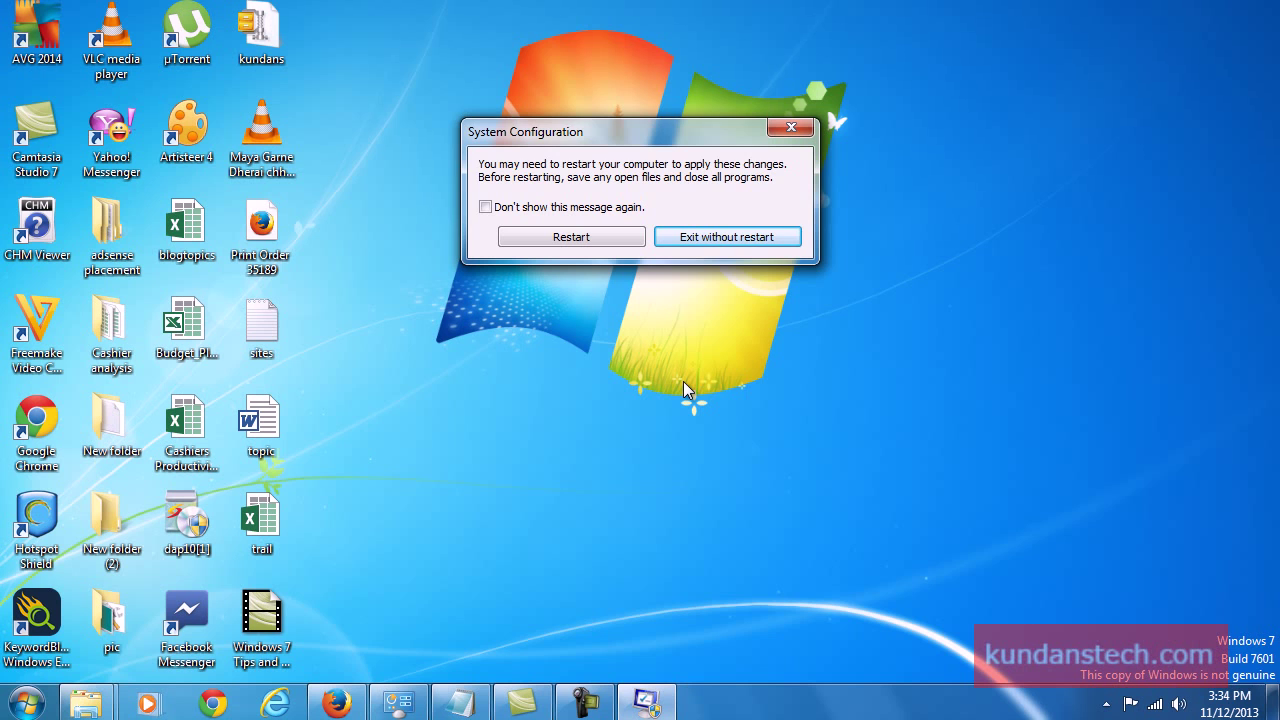
pyautogui.click(709, 240)
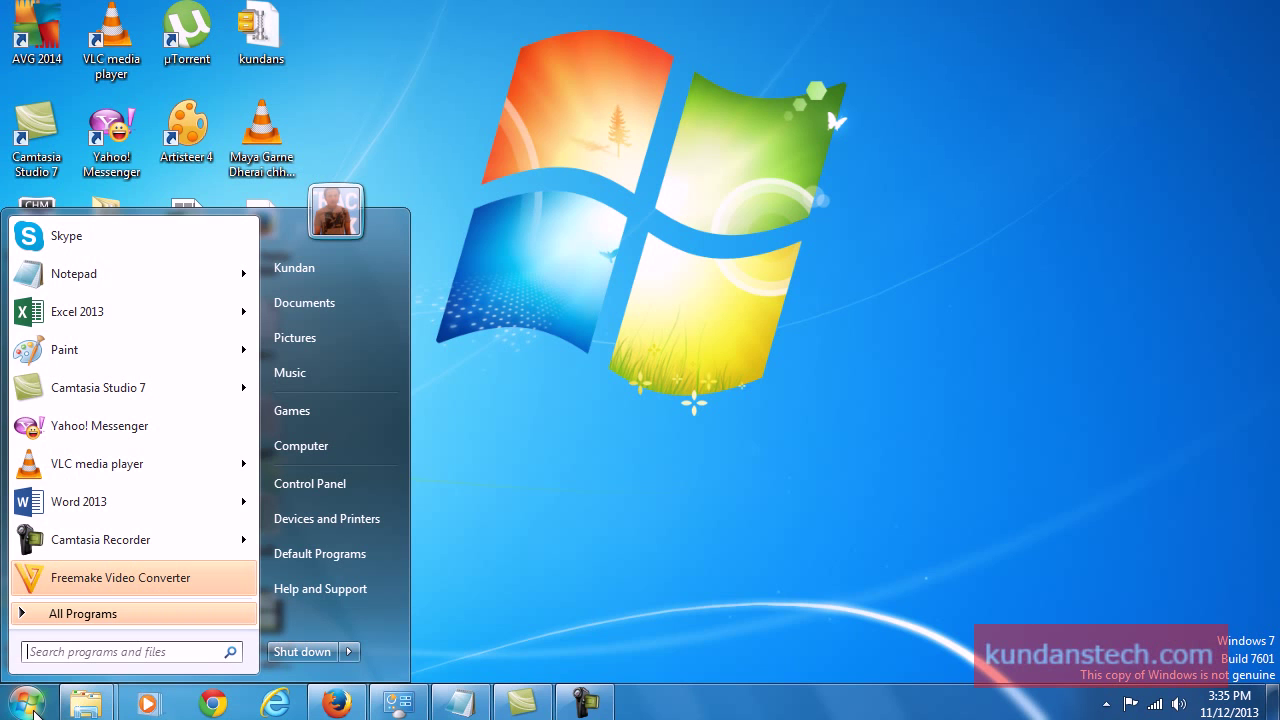
# - Launch Disk Cleanup and scan drive (C:) for files that can be removed
pyautogui.write('disk')
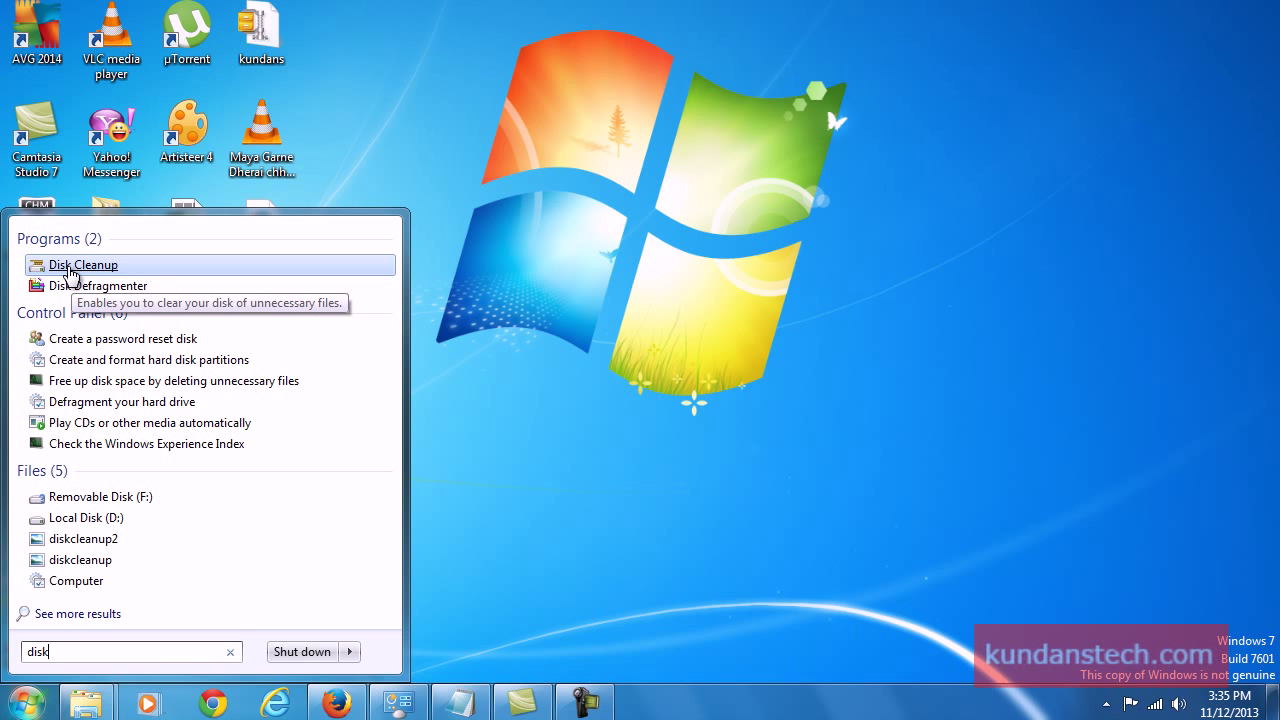
pyautogui.click(77, 268)
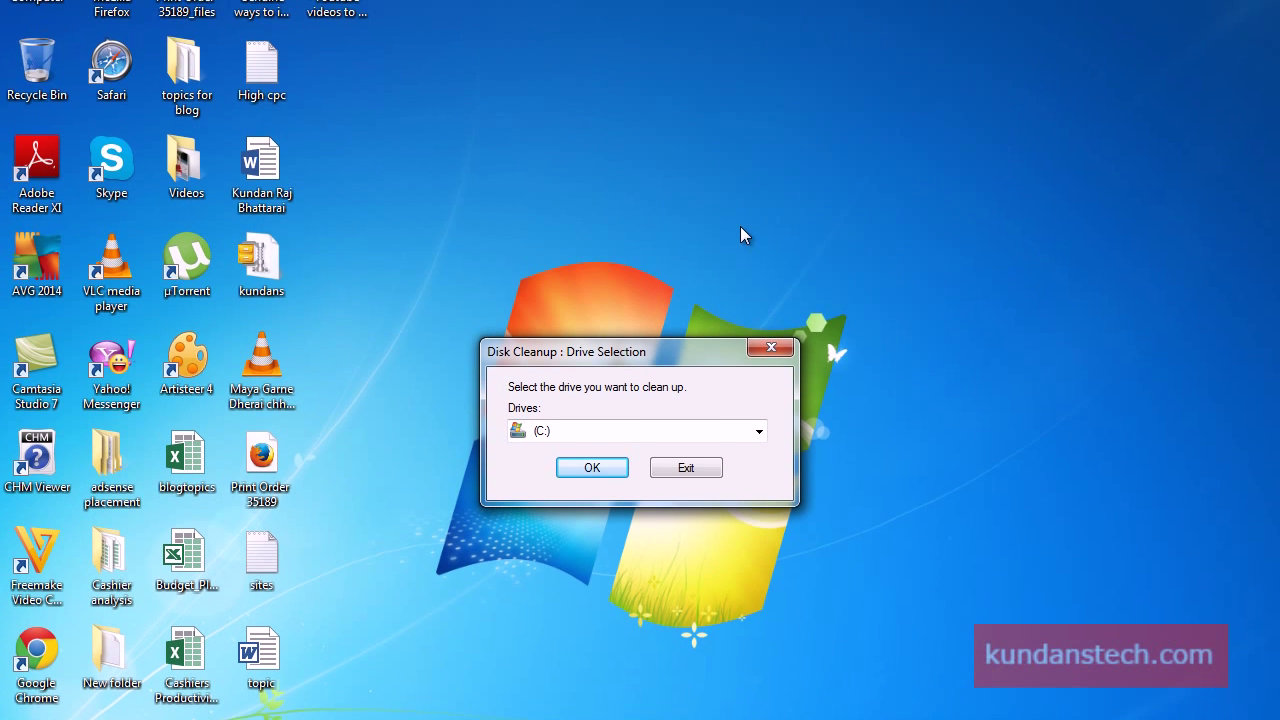
pyautogui.moveTo(655, 119); pyautogui.dragTo(695, 113)
pyautogui.click(799, 439)
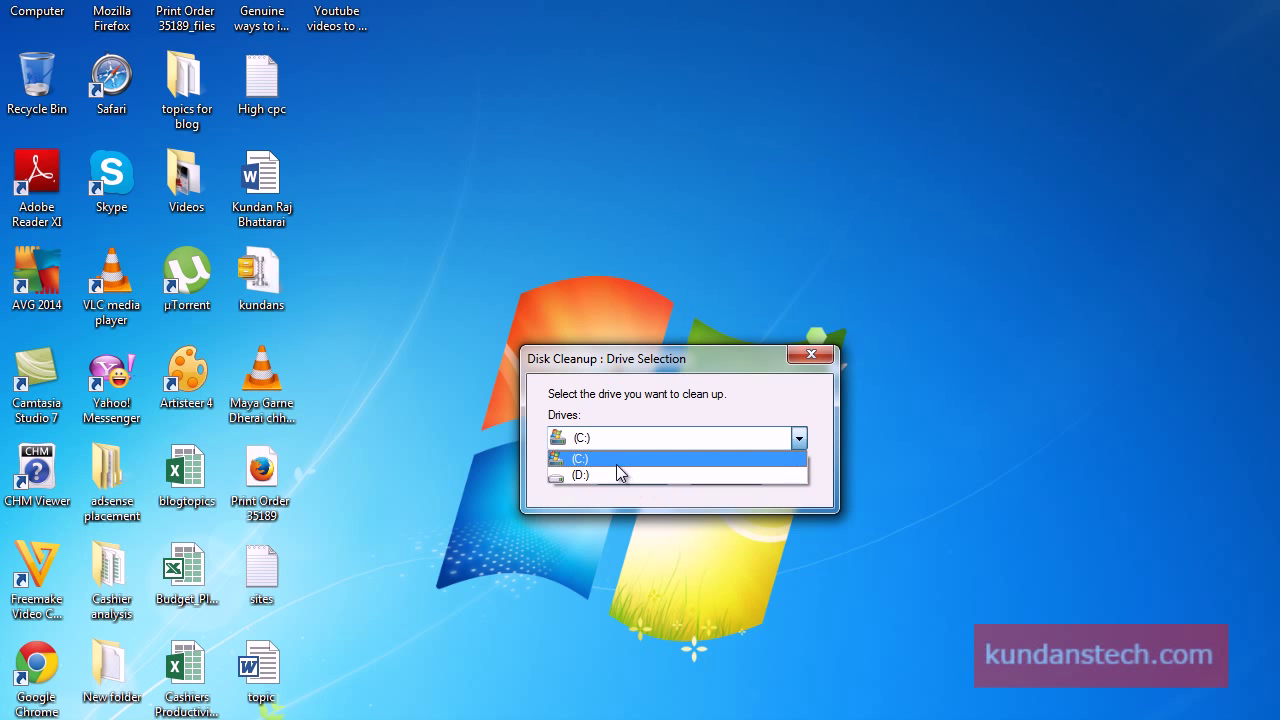
pyautogui.click(580, 460)
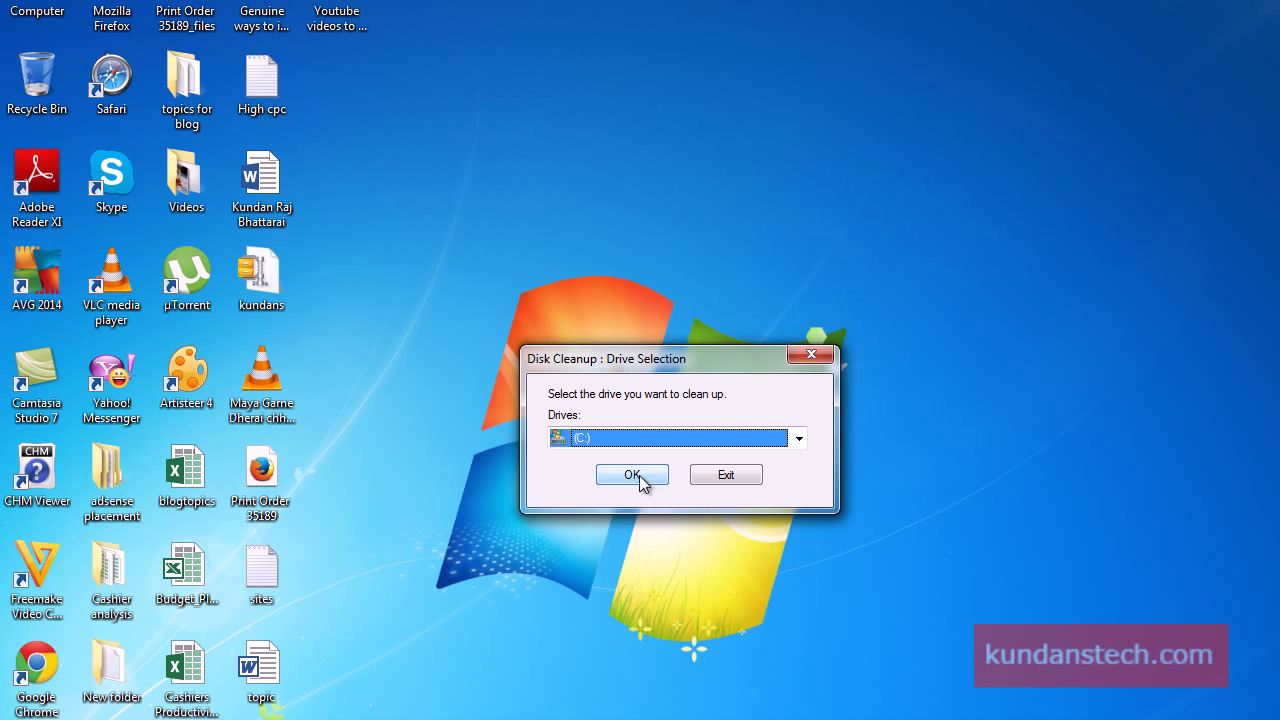
pyautogui.click(632, 475)
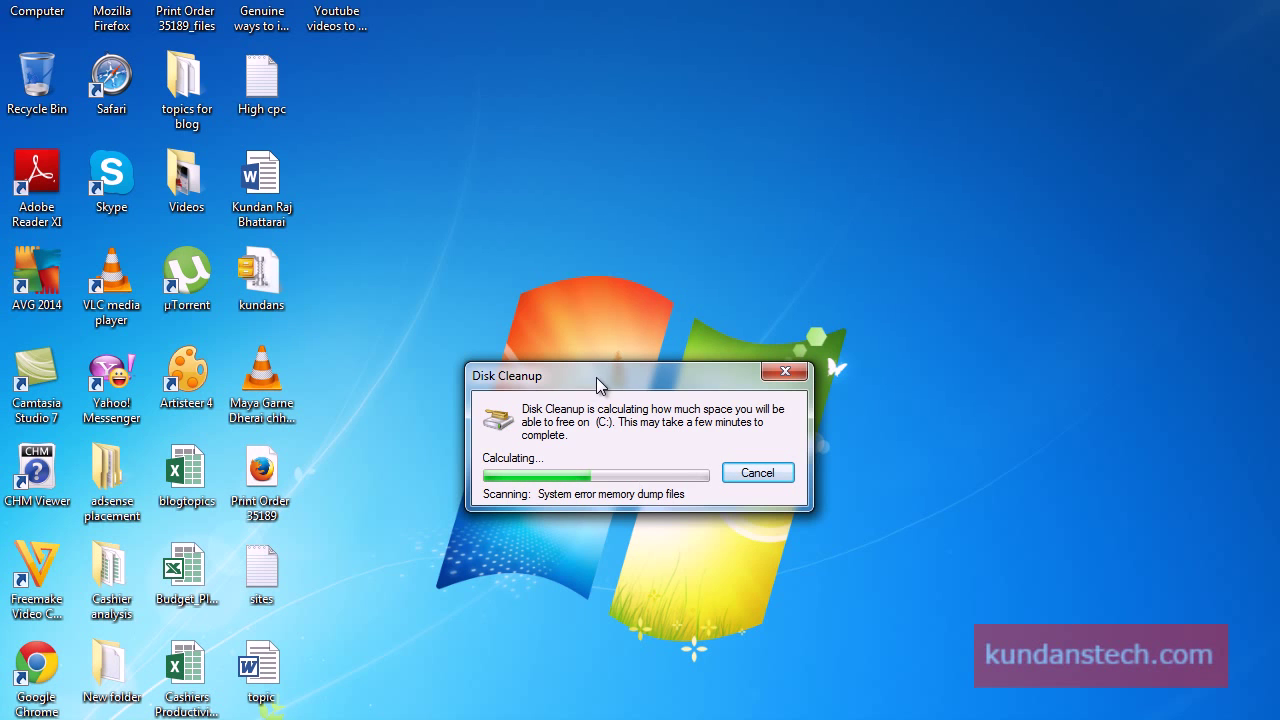
pyautogui.moveTo(598, 378); pyautogui.dragTo(615, 369)
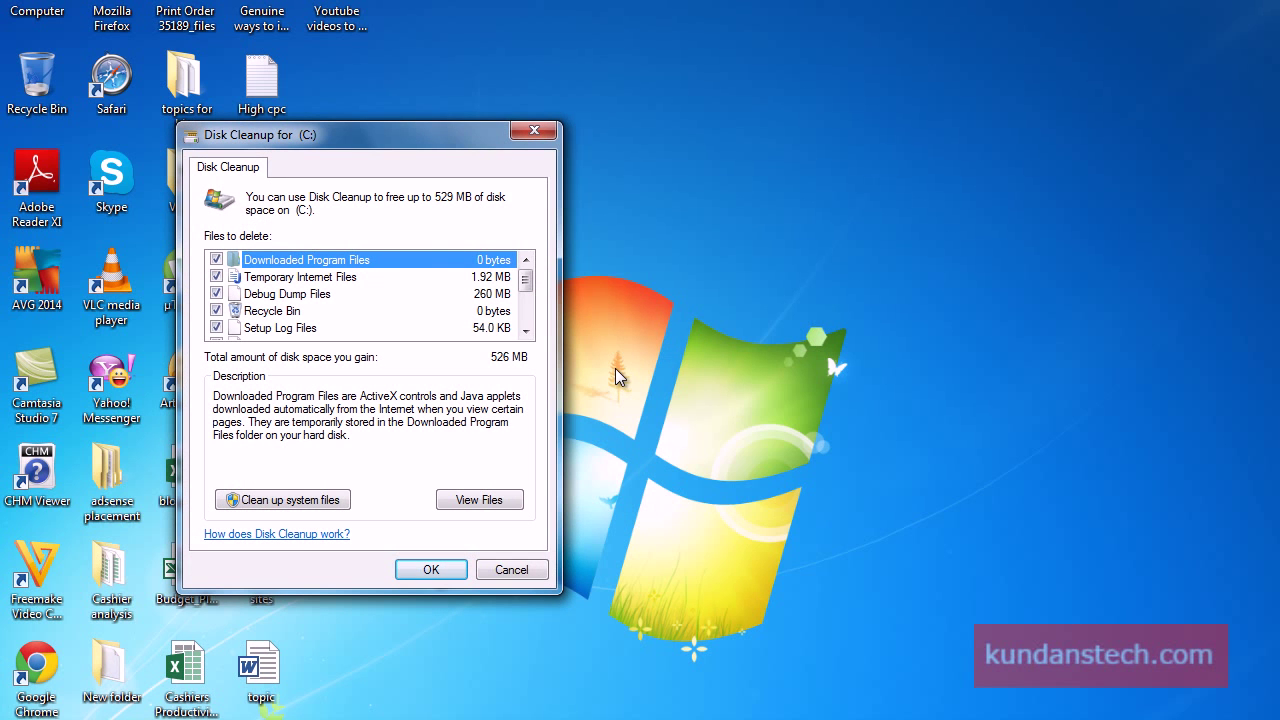
# - Examine the file categories offered for deletion on drive (C:), including their descriptions, sizes and which ones are checked
pyautogui.moveTo(350, 143); pyautogui.dragTo(580, 144)
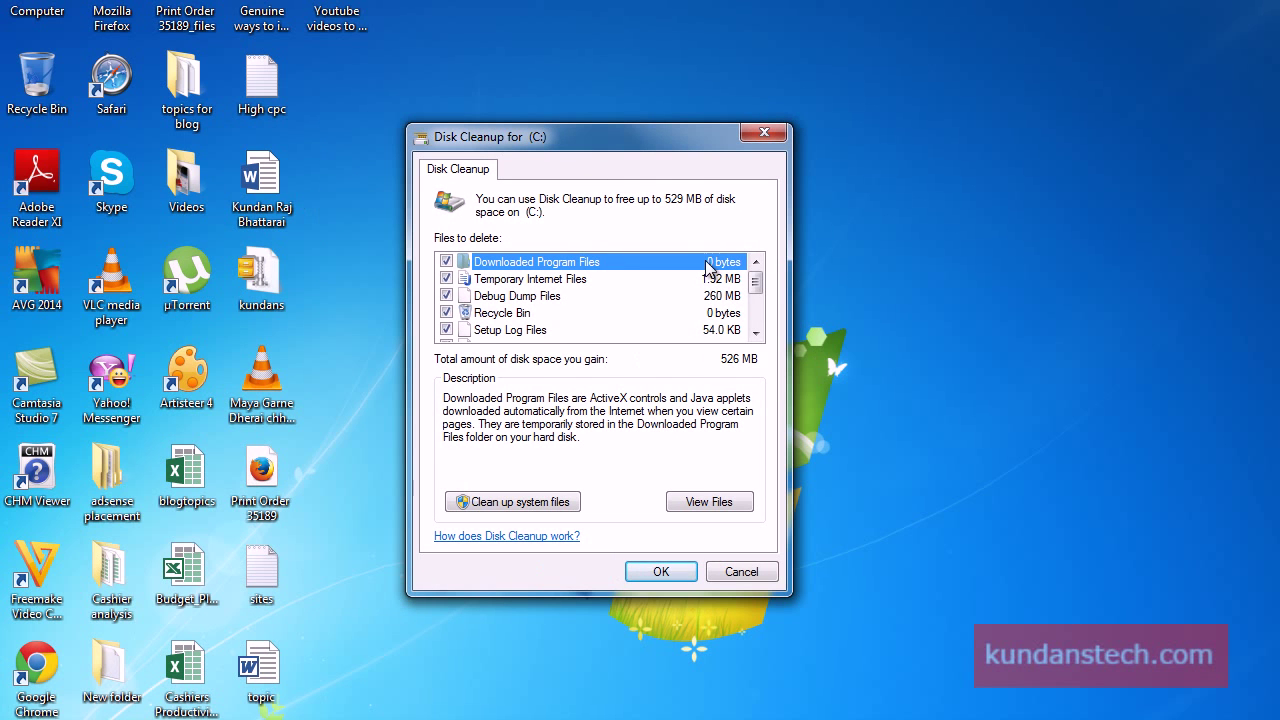
pyautogui.click(545, 281)
pyautogui.click(528, 297)
pyautogui.click(520, 314)
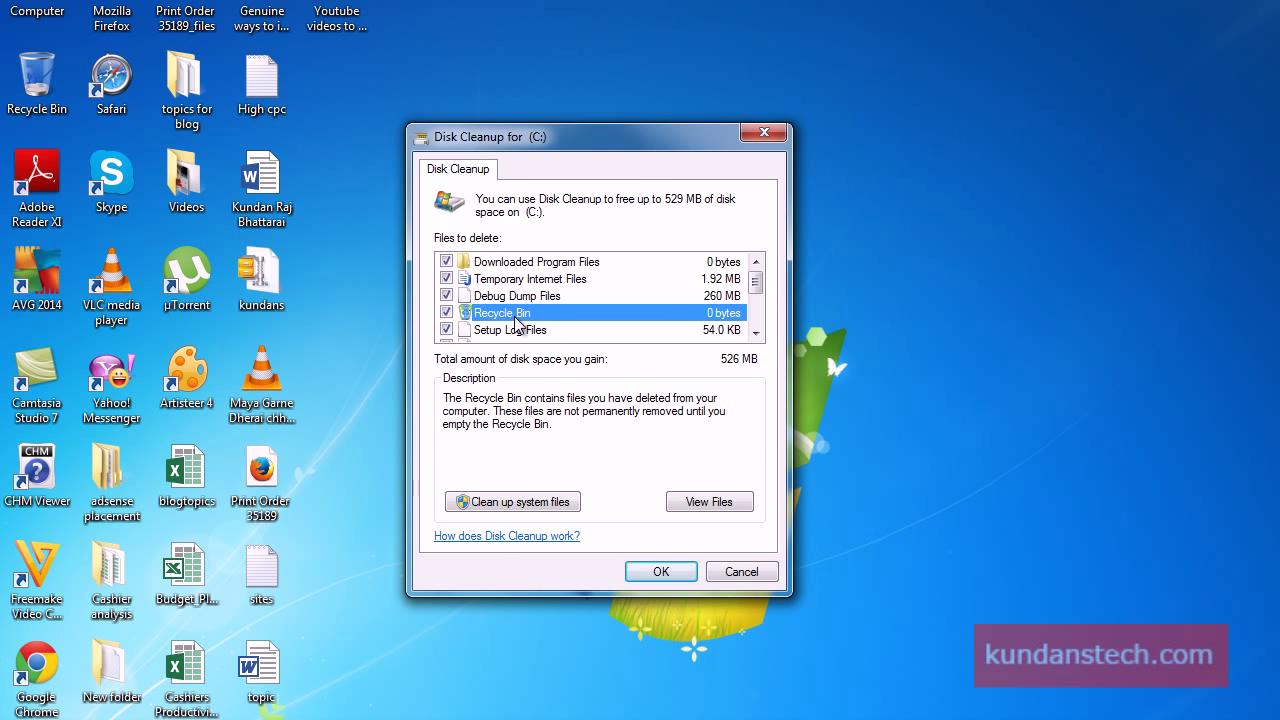
pyautogui.click(755, 333)
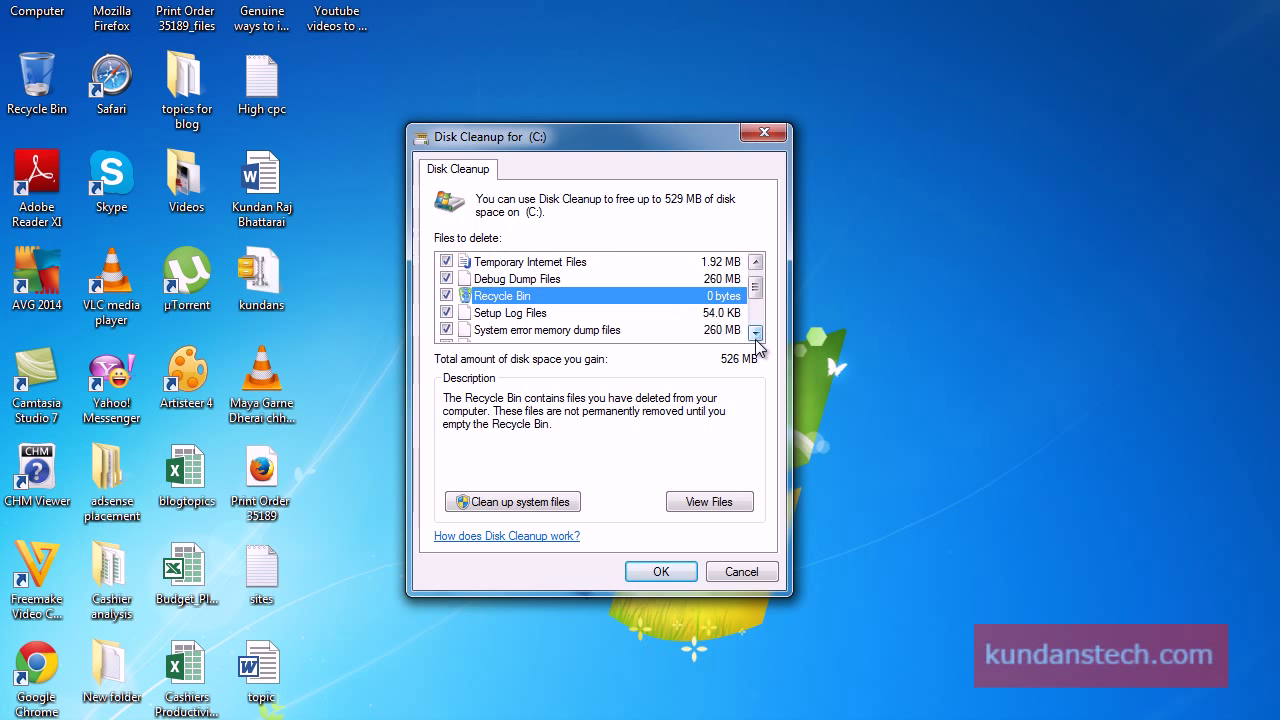
pyautogui.click(756, 336)
pyautogui.click(755, 333)
pyautogui.click(755, 333)
pyautogui.click(755, 333)
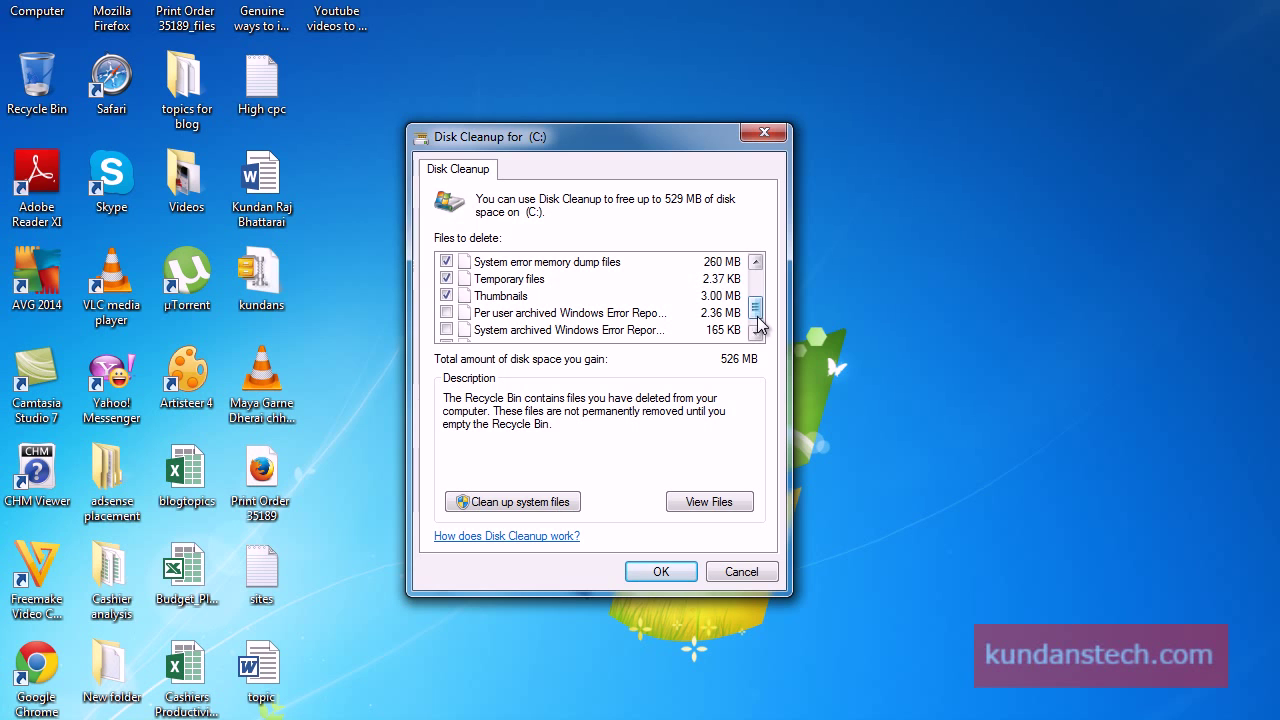
pyautogui.moveTo(757, 314); pyautogui.dragTo(759, 258)
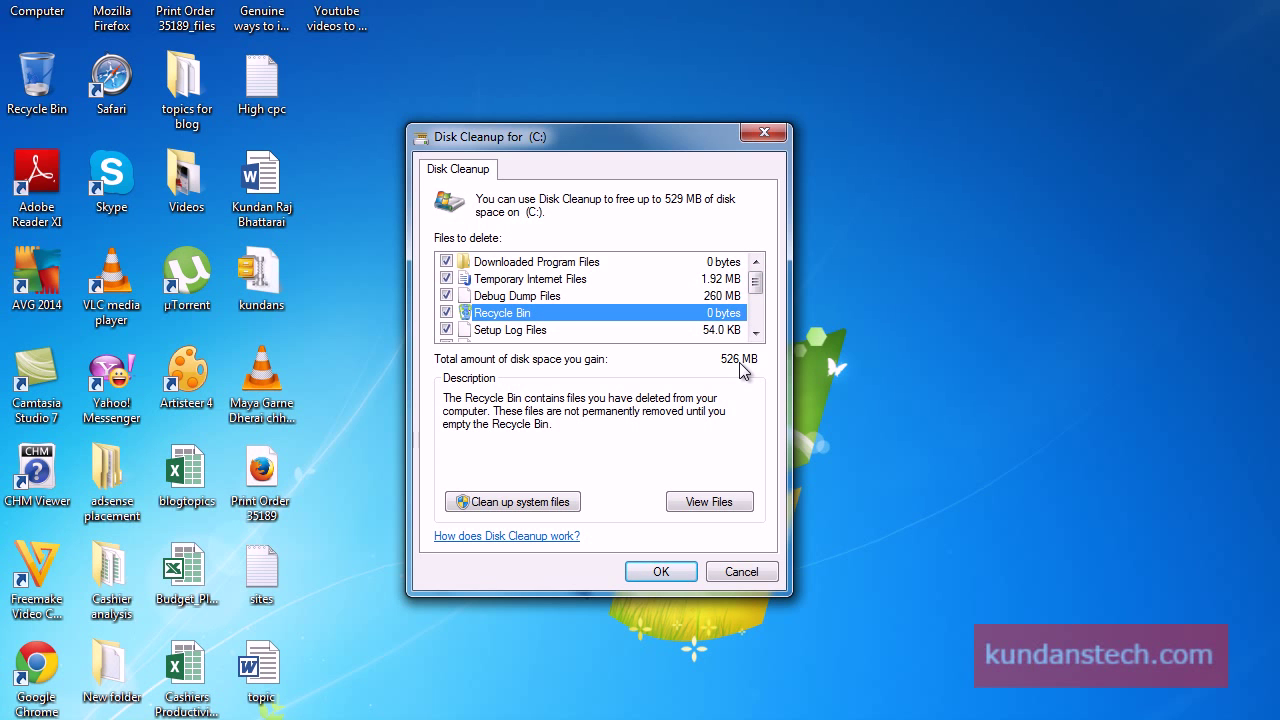
pyautogui.scroll(-3, 756, 320)
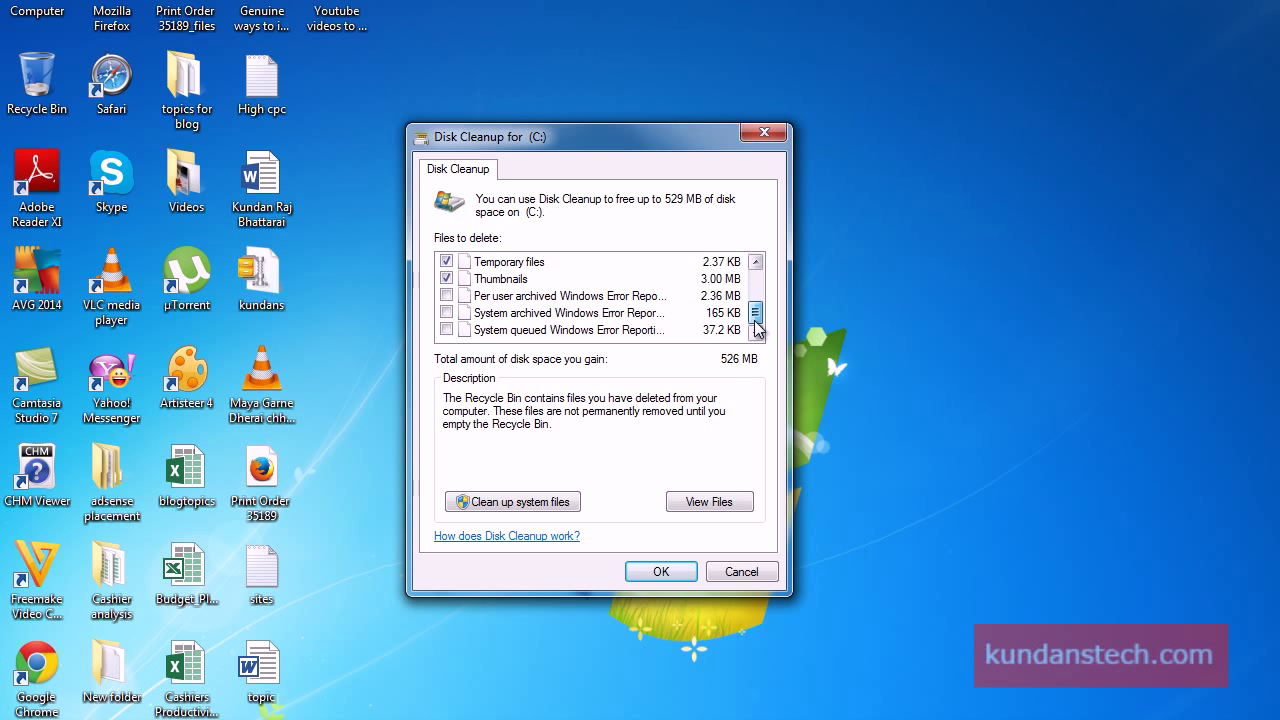
pyautogui.scroll(3, 756, 325)
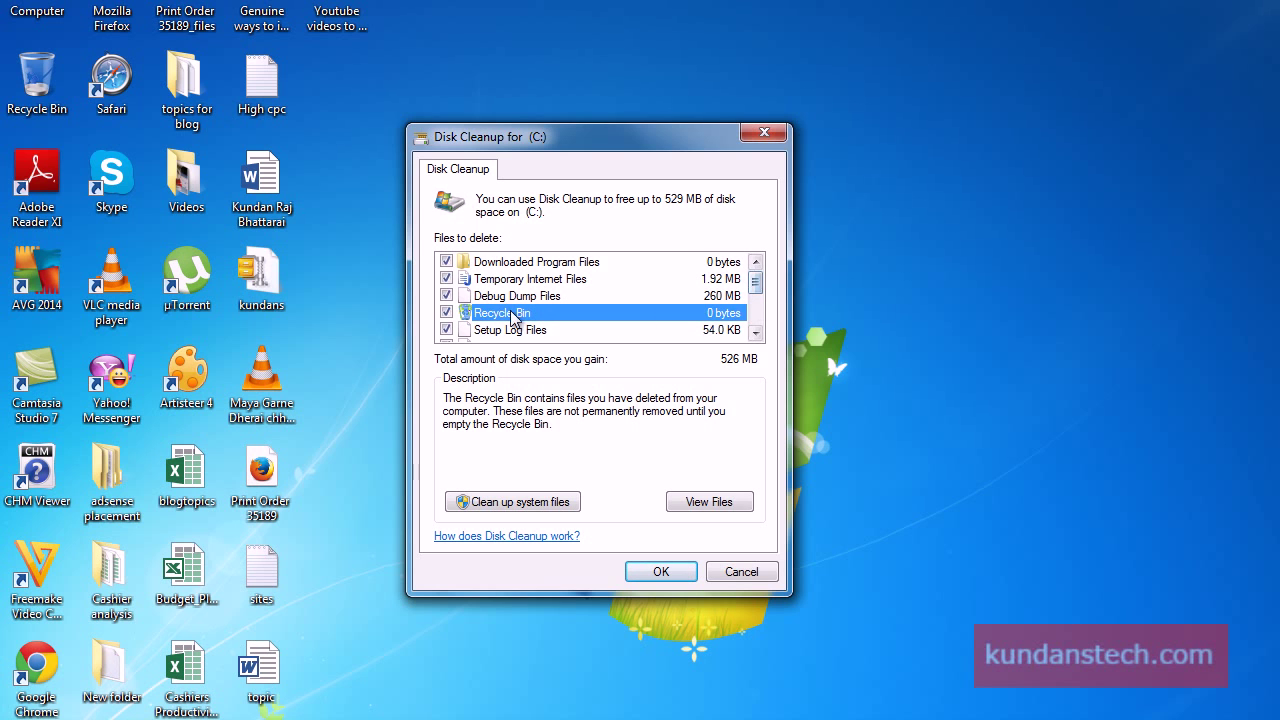
# - Permanently delete the files in the checked Disk Cleanup categories on drive (C:)
pyautogui.click(756, 333)
pyautogui.click(756, 333)
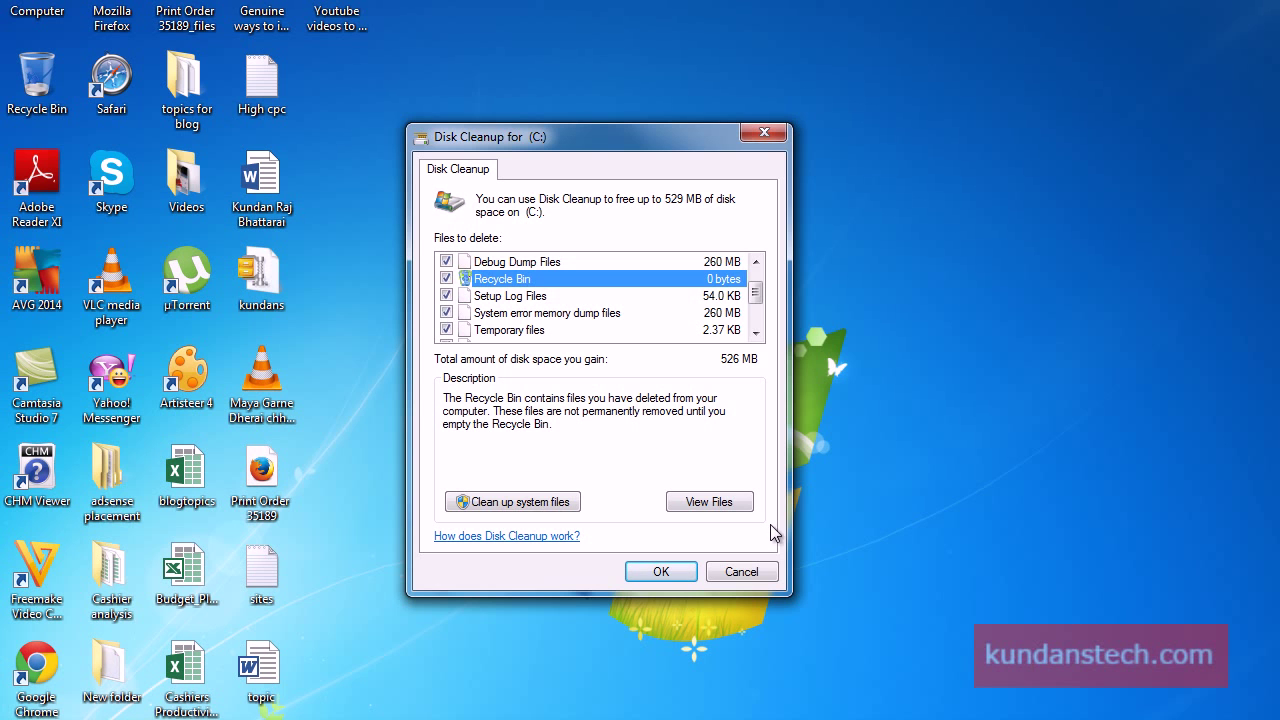
pyautogui.click(661, 574)
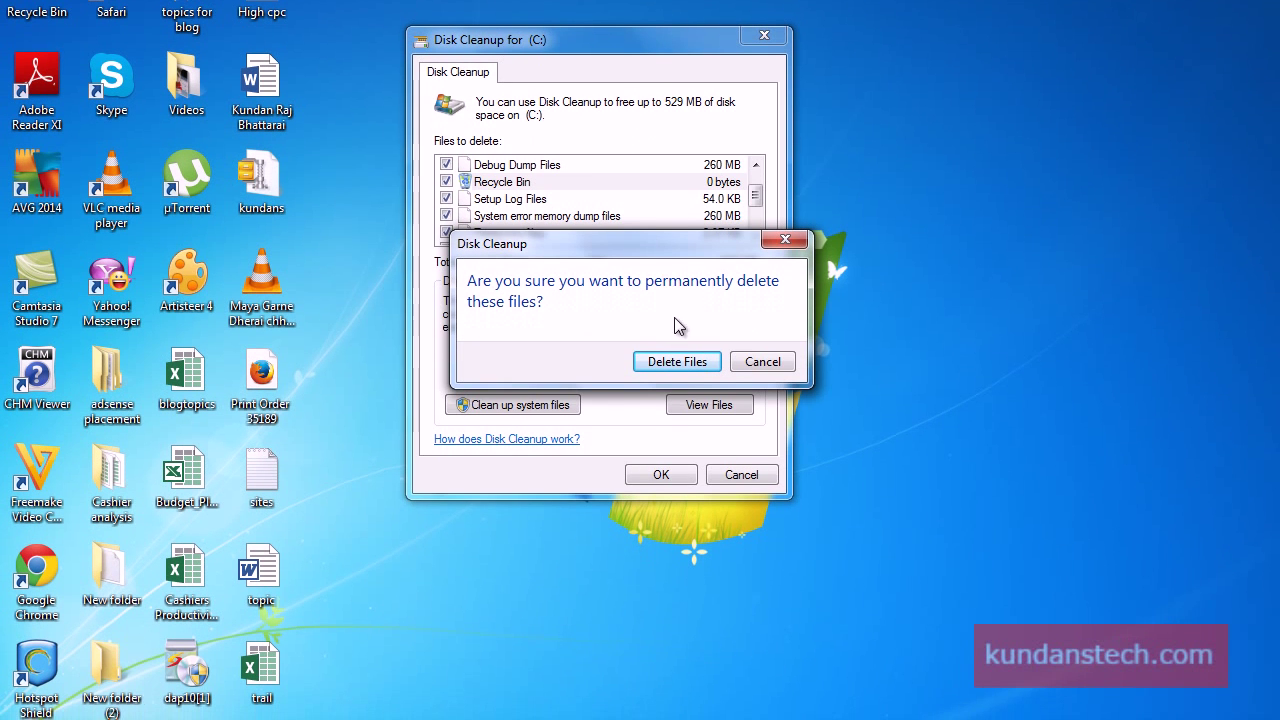
pyautogui.click(677, 363)
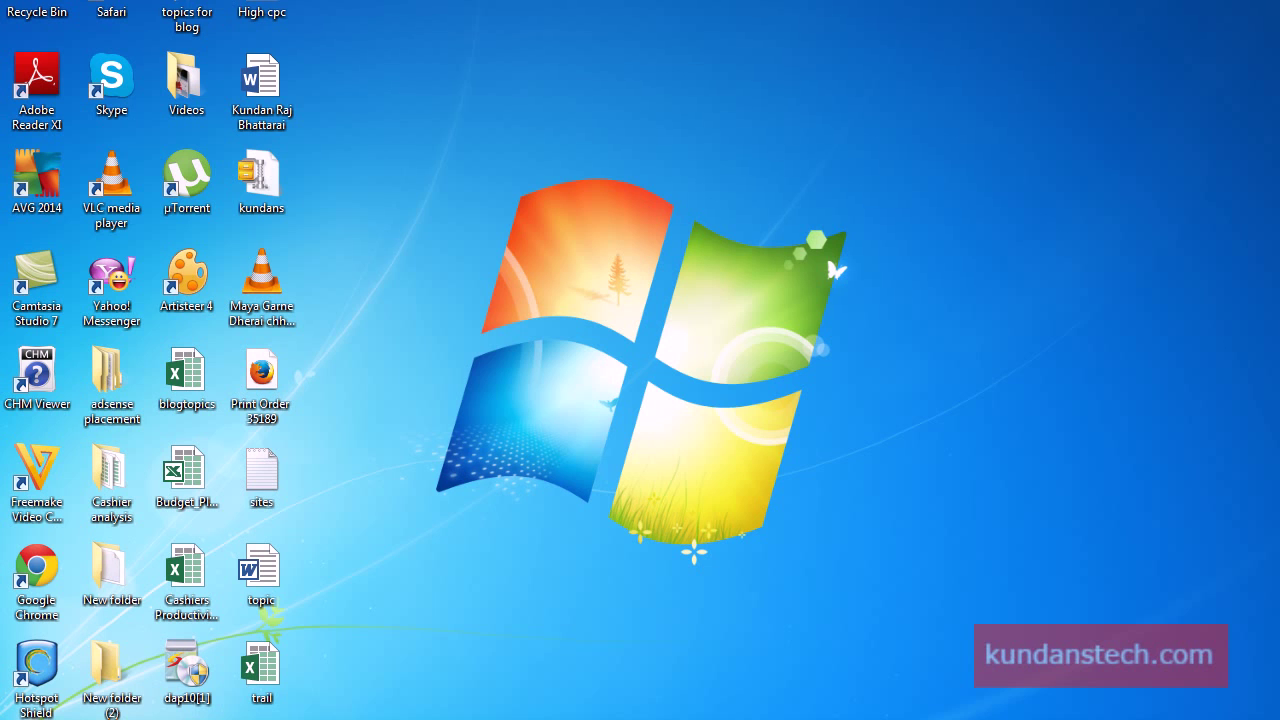
# - Switch to AVG AntiVirus Free and start a Whole Computer Scan
pyautogui.click(1106, 719)
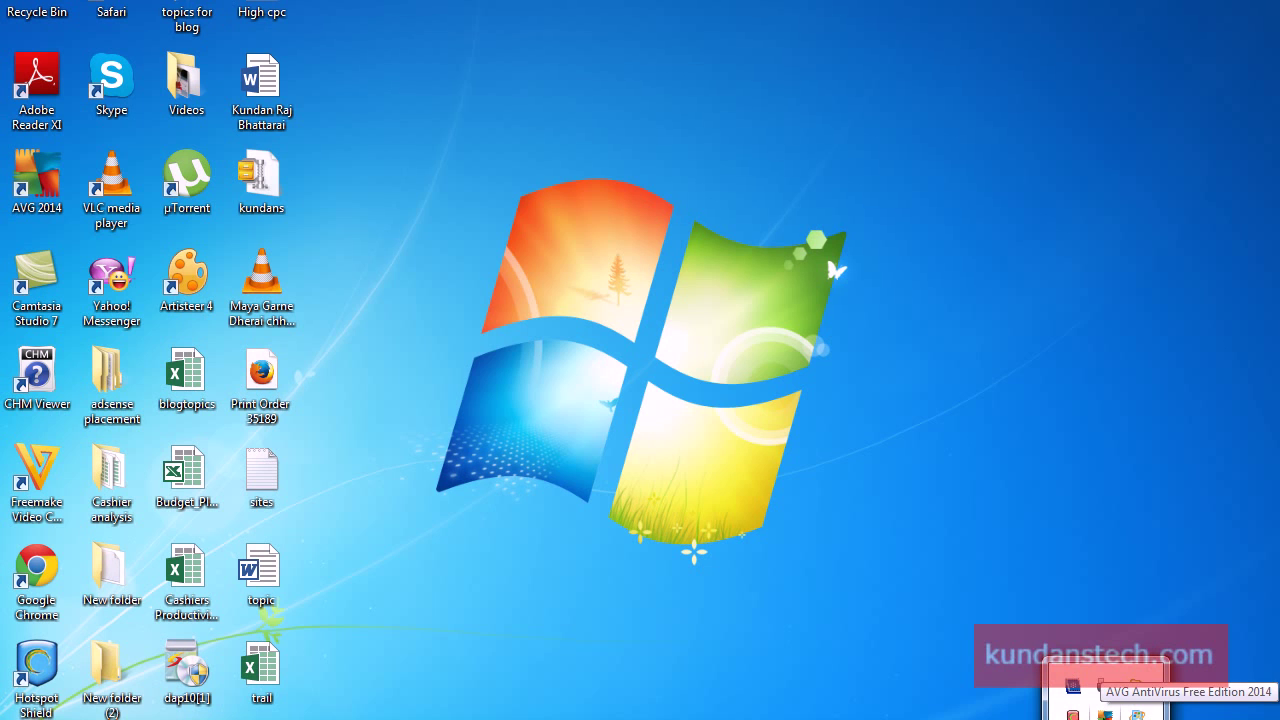
pyautogui.click(866, 583)
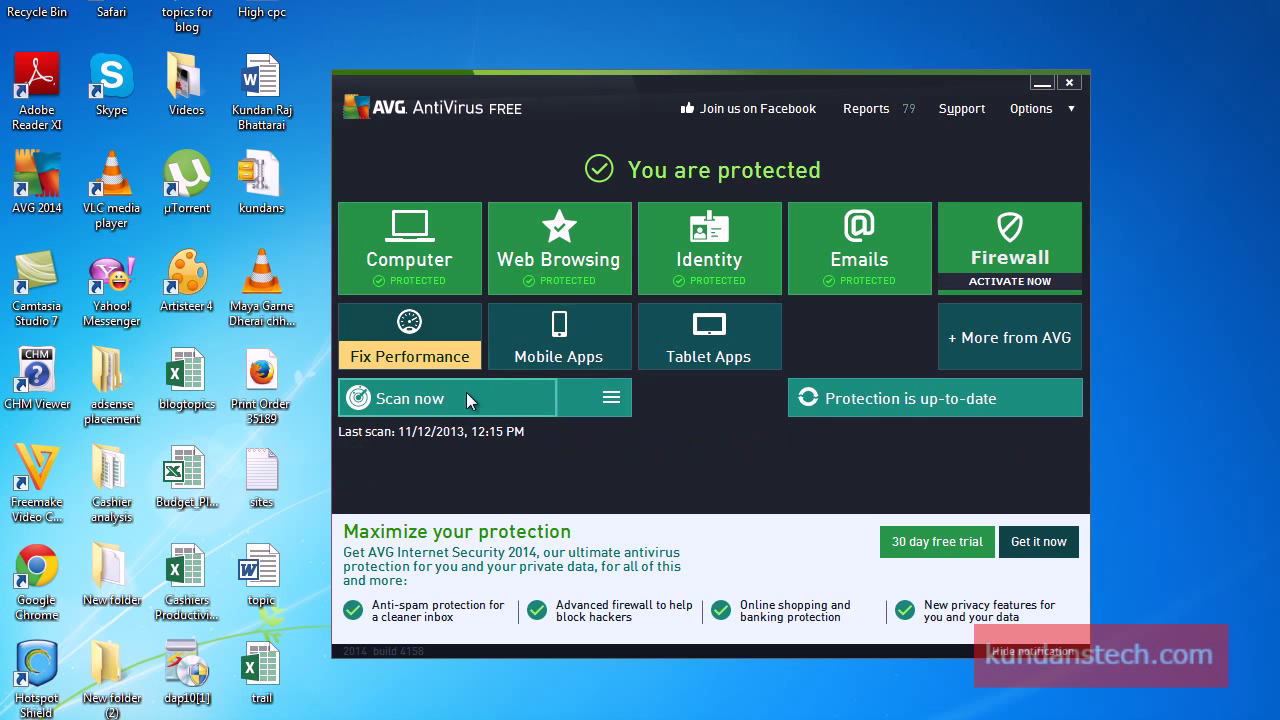
pyautogui.click(425, 403)
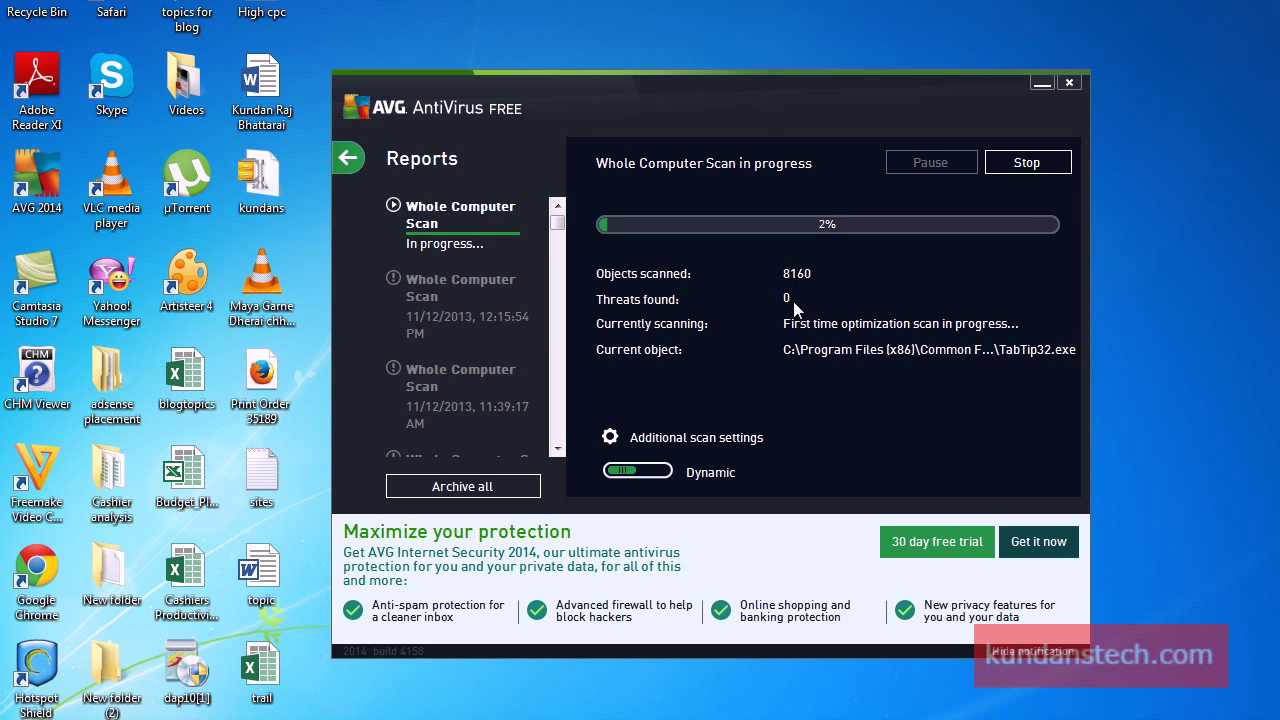
# - Stop the running Whole Computer Scan and close the antivirus window
pyautogui.click(1025, 168)
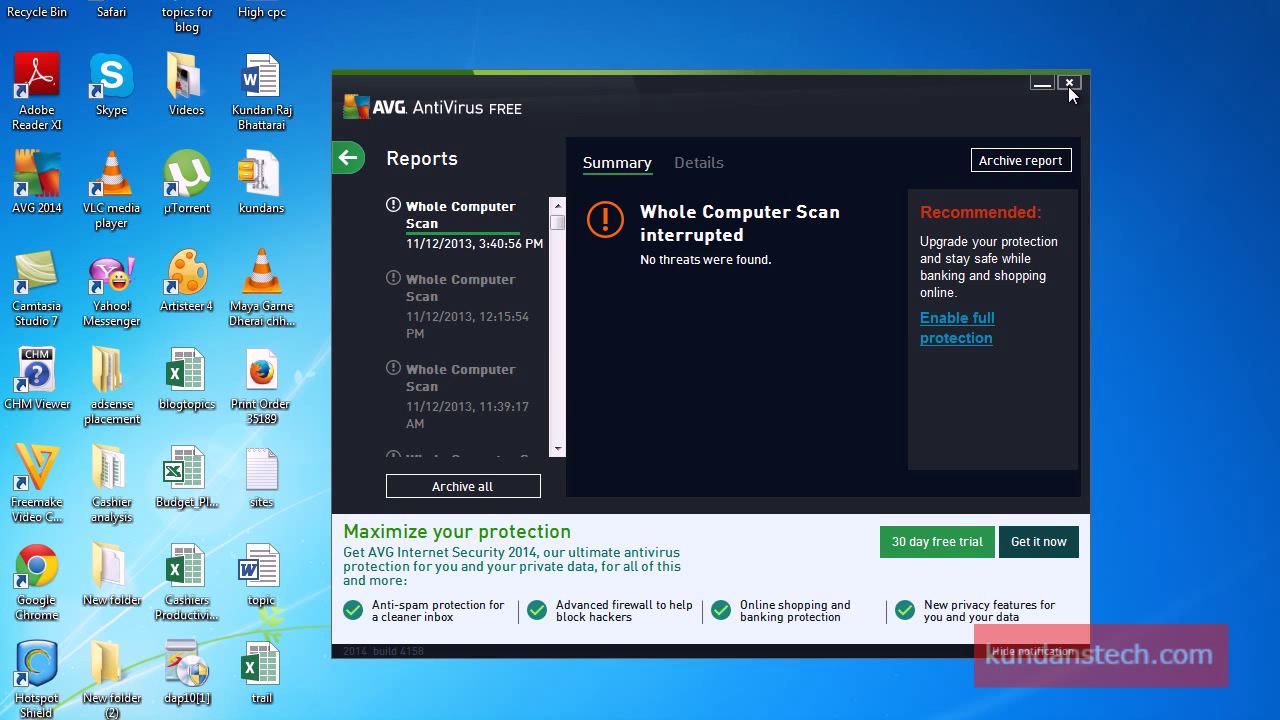
pyautogui.click(1068, 86)
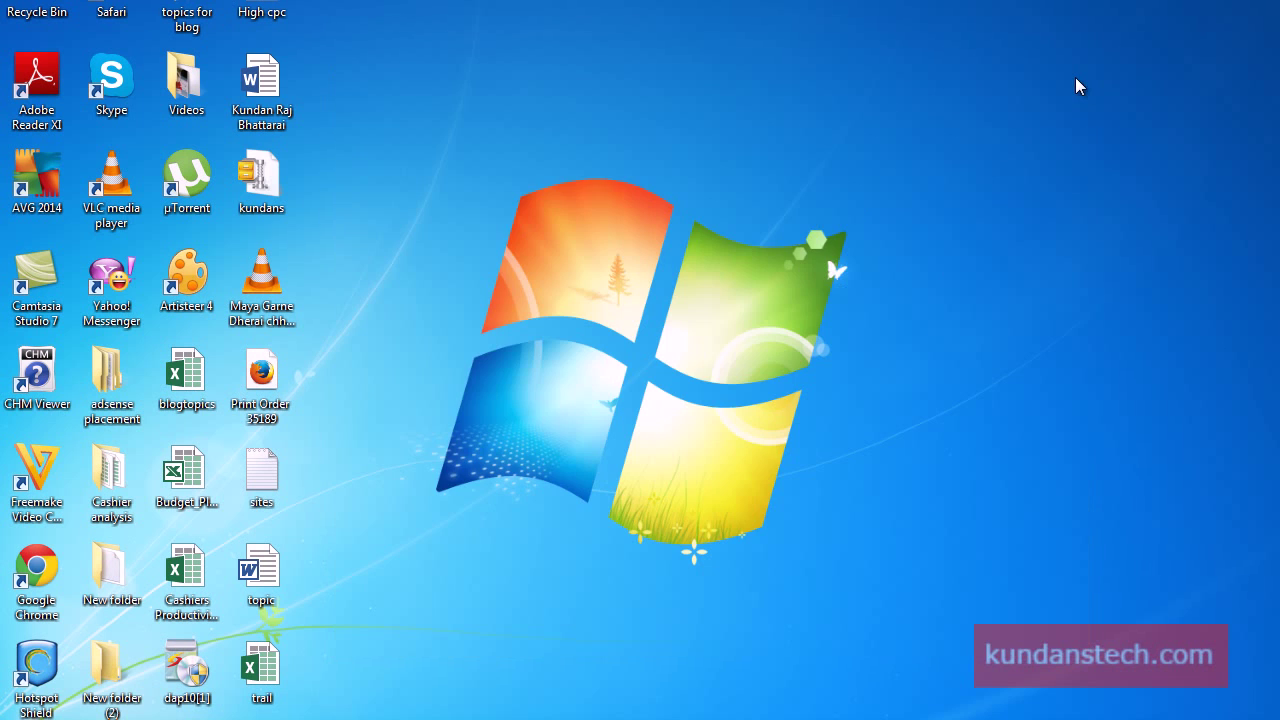
# - Open the list of installed programs in Control Panel's Programs and Features
pyautogui.press('super')
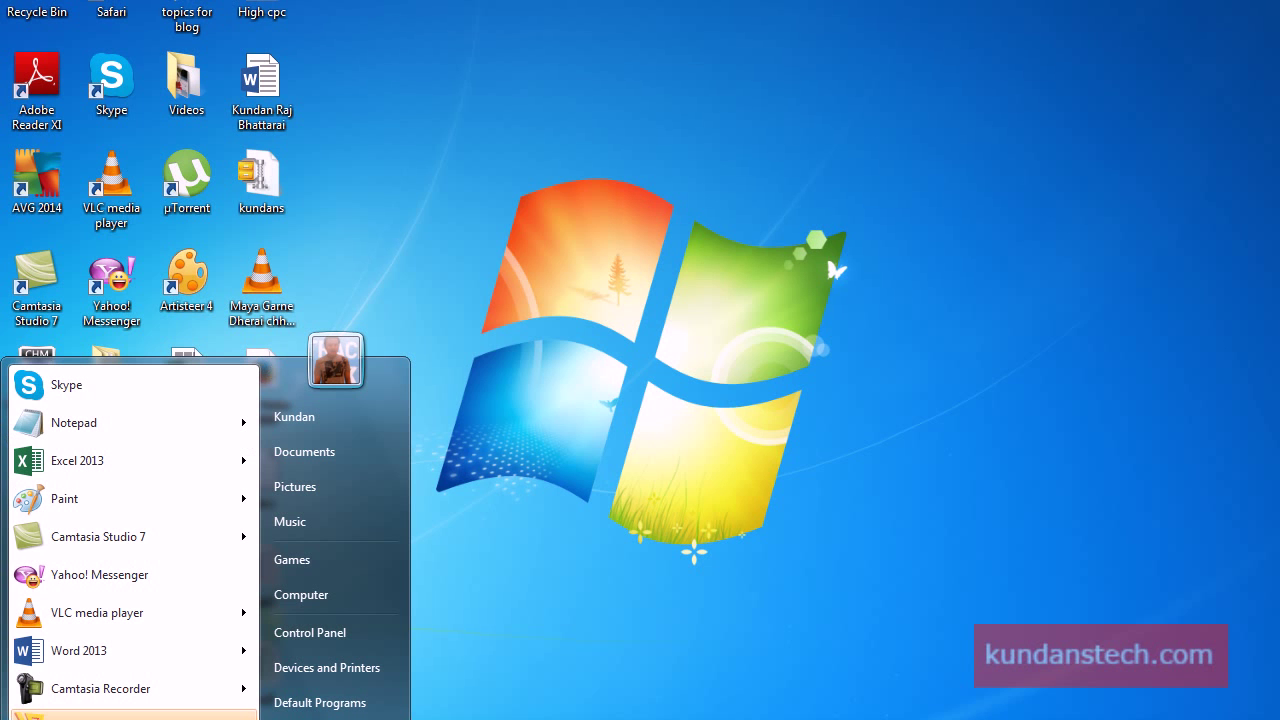
pyautogui.click(315, 636)
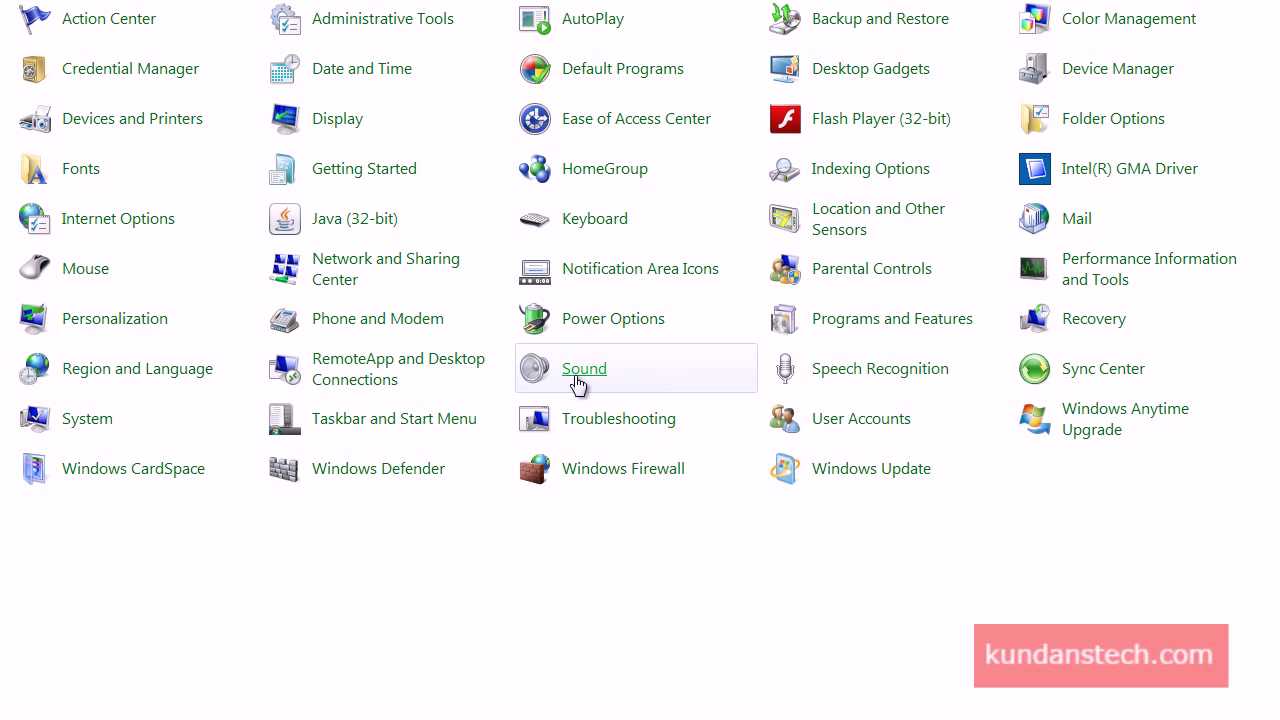
pyautogui.click(893, 320)
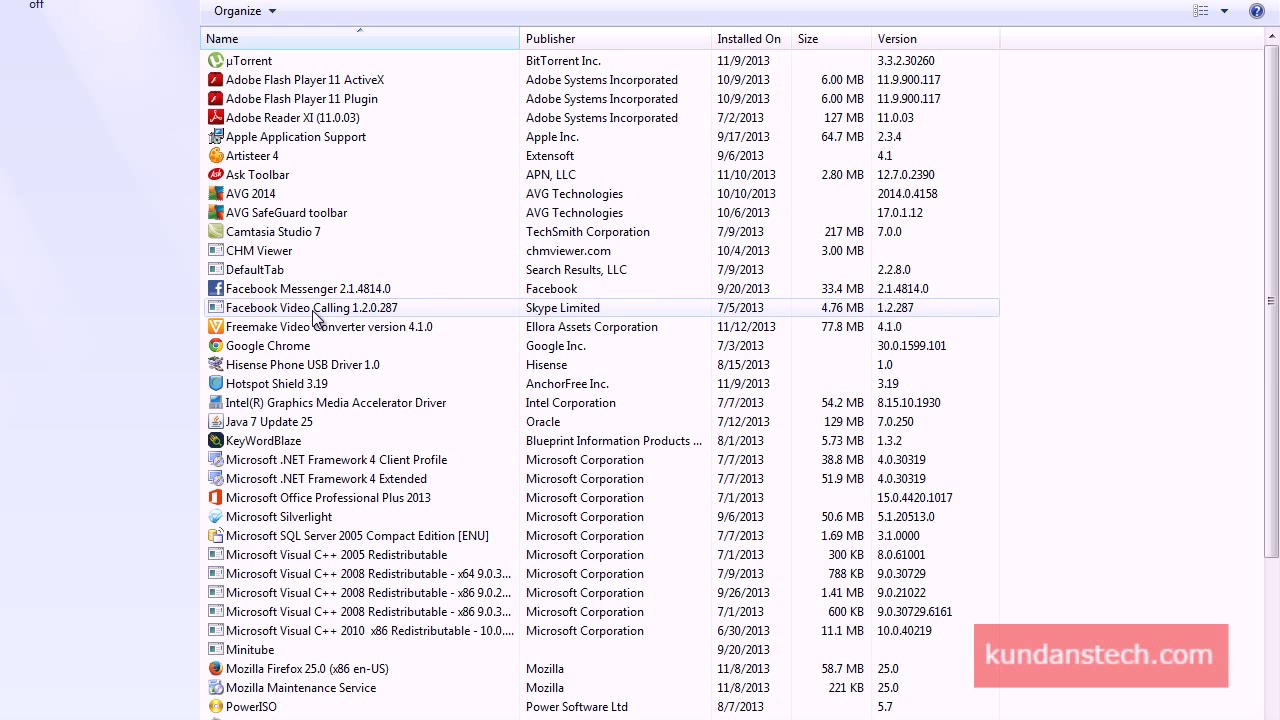
# - Start uninstalling Safari from the installed programs list and decline the uninstall confirmation
pyautogui.scroll(-2, 376, 366)
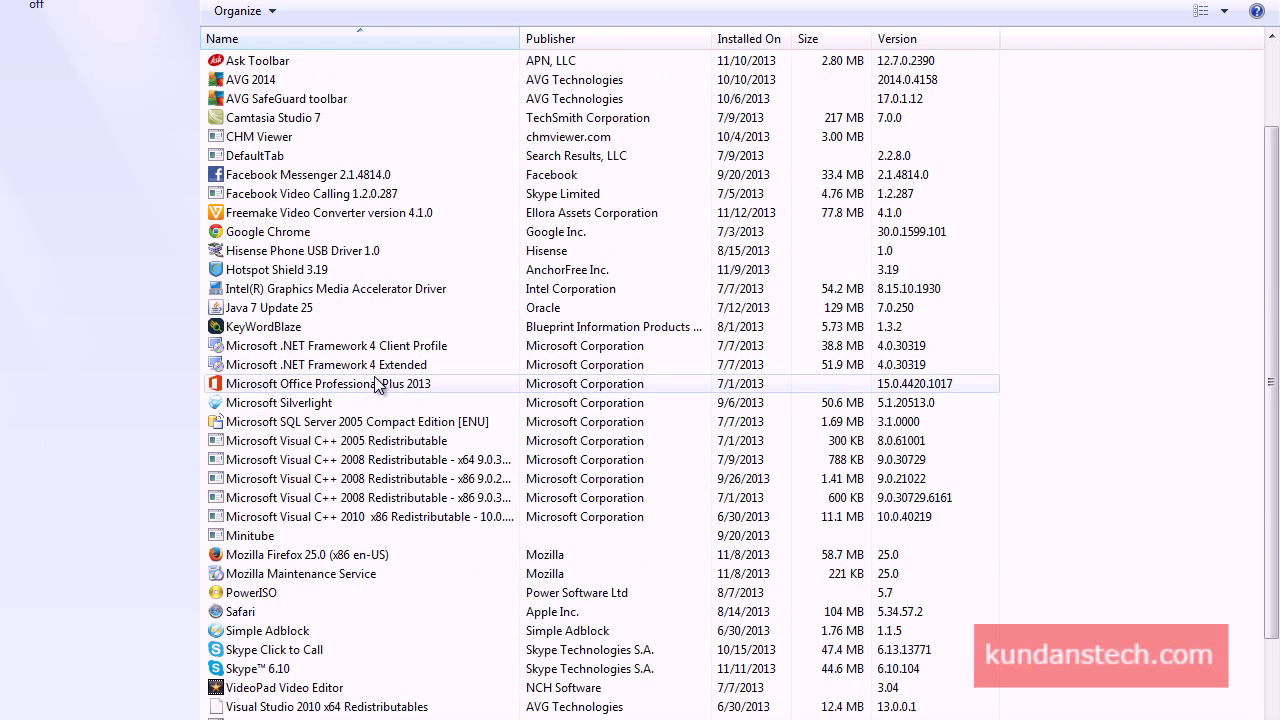
pyautogui.scroll(-3, 370, 398)
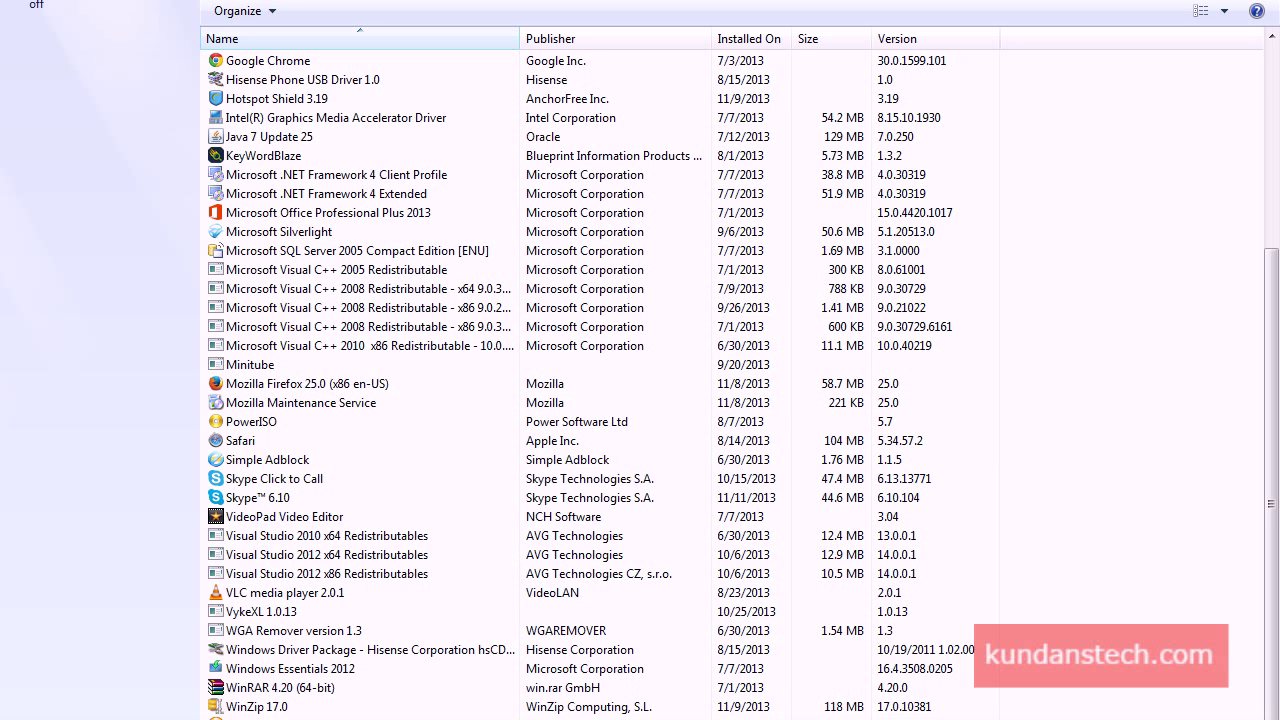
pyautogui.click(240, 446)
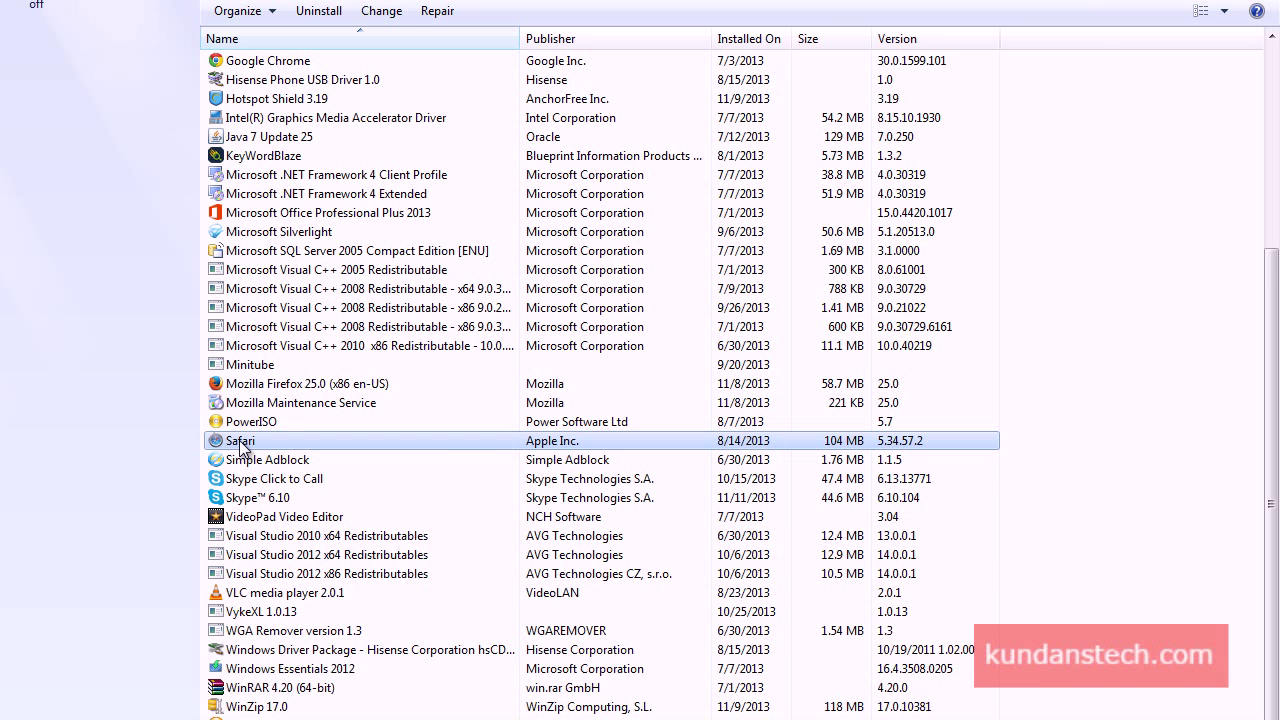
pyautogui.click(316, 16)
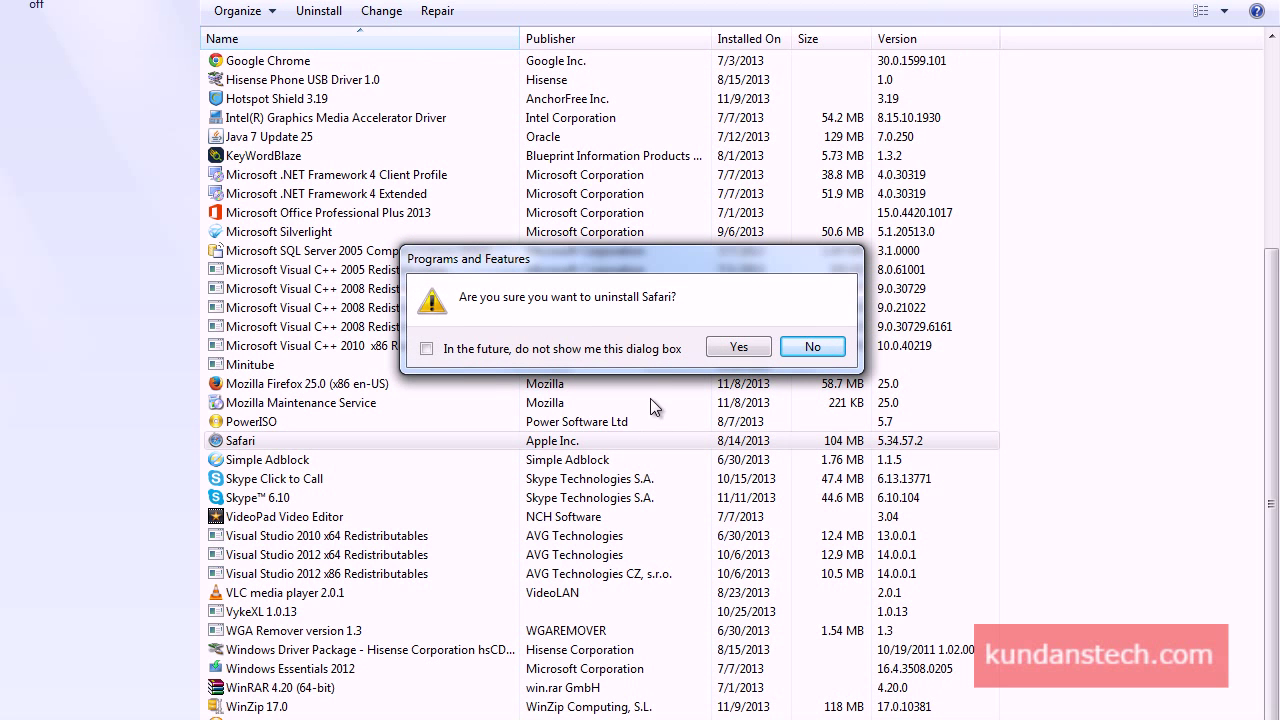
pyautogui.moveTo(647, 266); pyautogui.dragTo(666, 264)
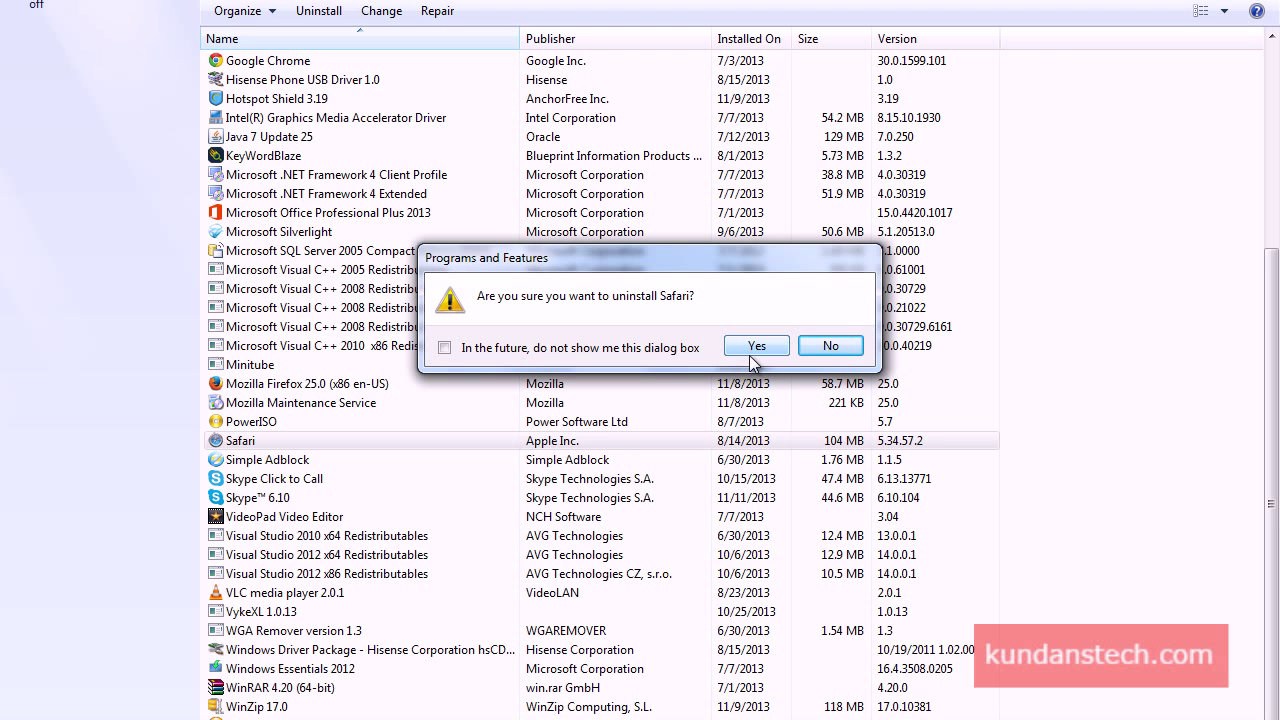
pyautogui.click(832, 348)
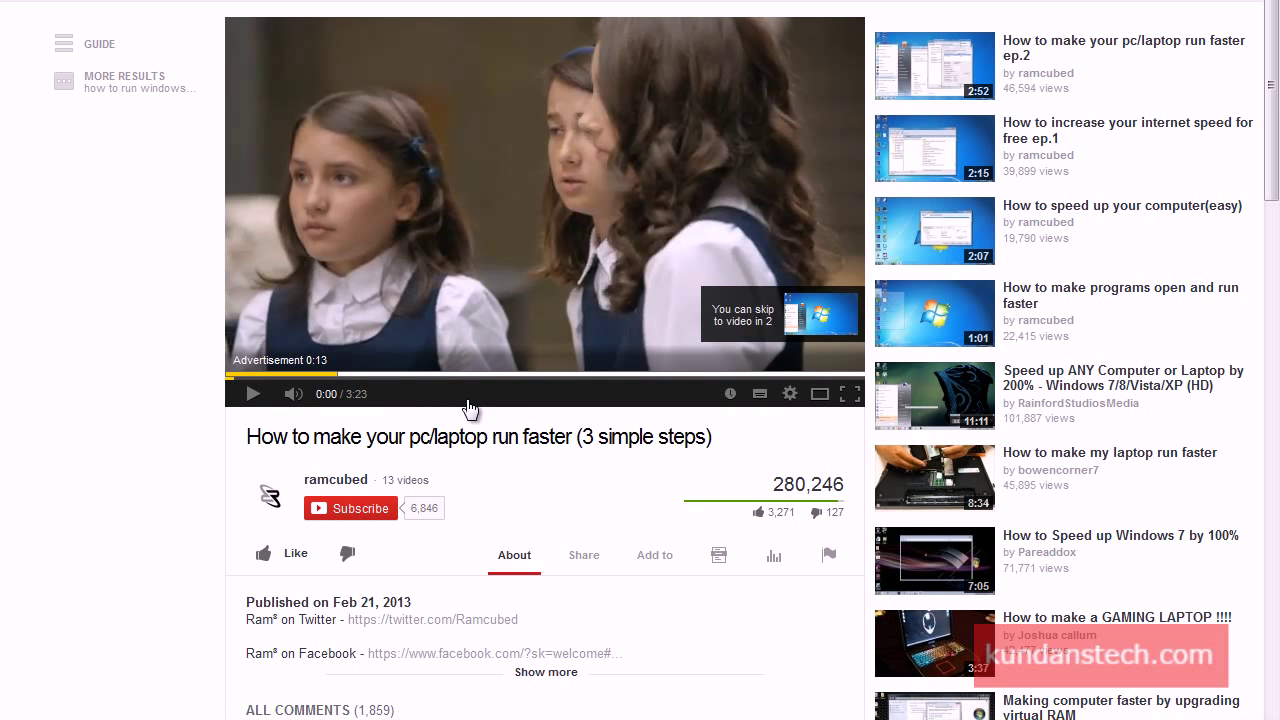
pyautogui.hotkey('alt', 'h')
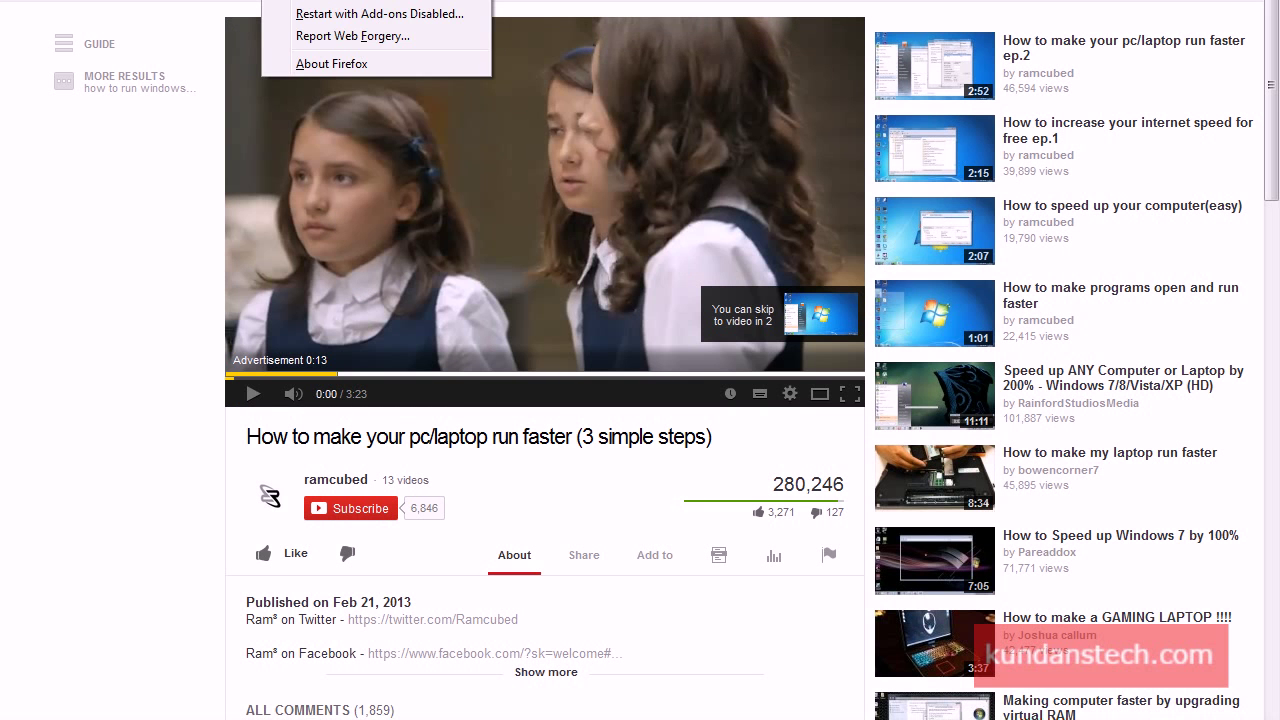
pyautogui.press('Escape')
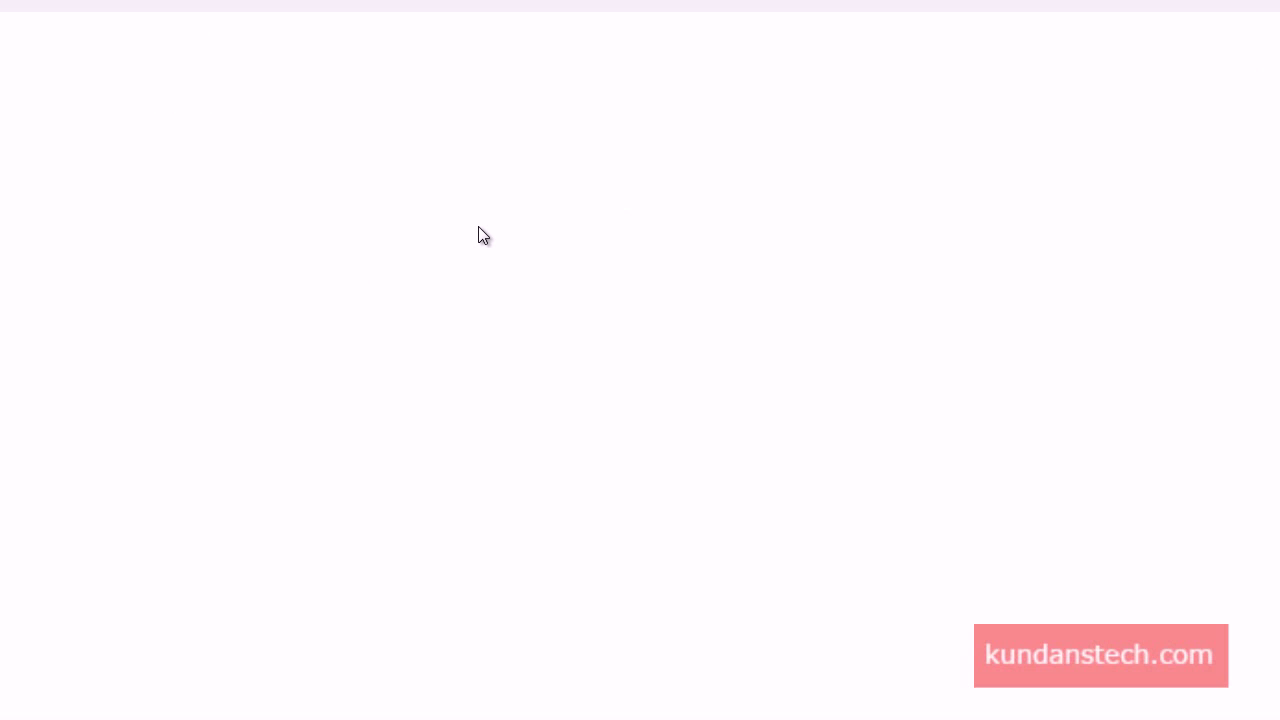
# - Search the web for "windows 7 requirements" and review the Windows 7 system requirements page
pyautogui.write('wino')
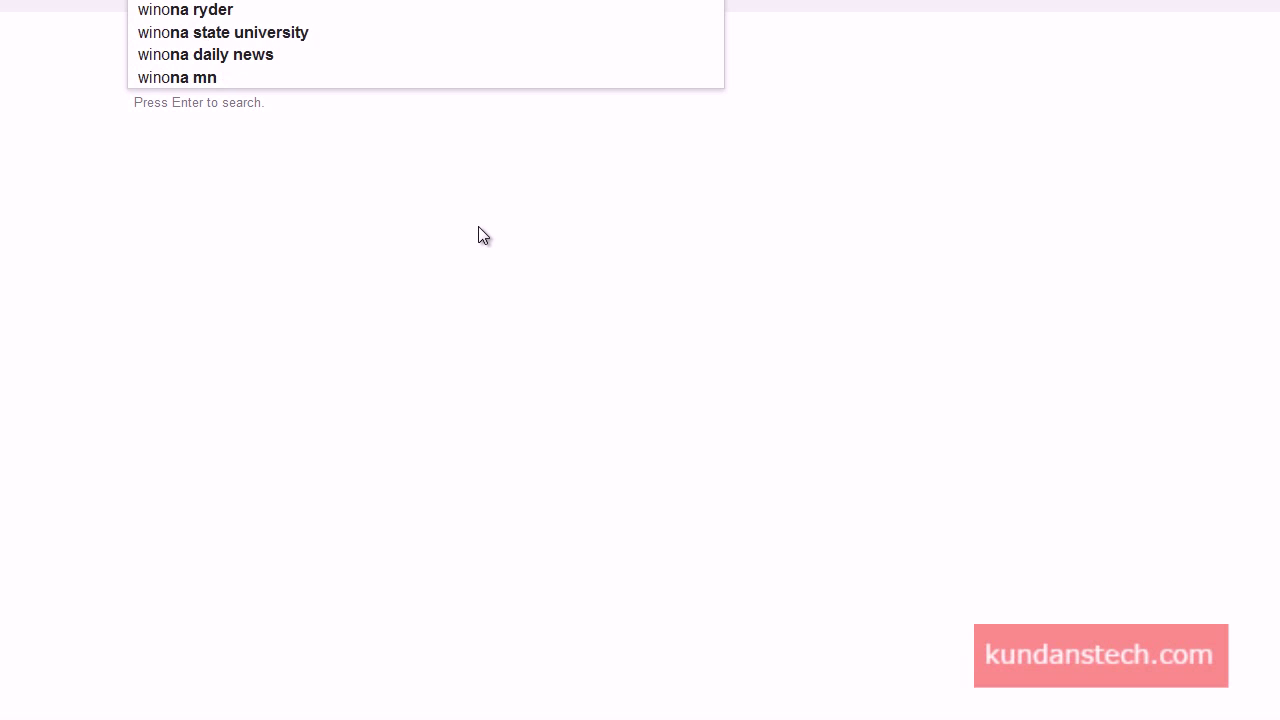
pyautogui.press('BackSpace')
pyautogui.write('dwos')
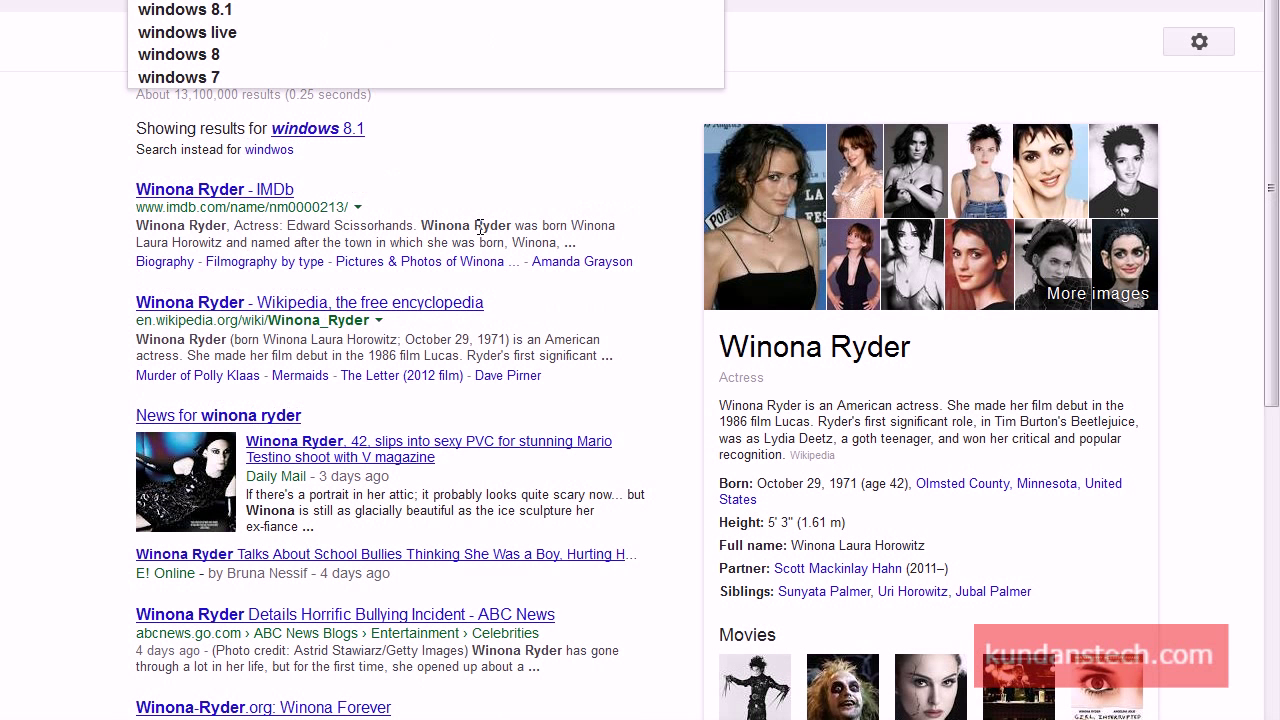
pyautogui.write(' 7 requ')
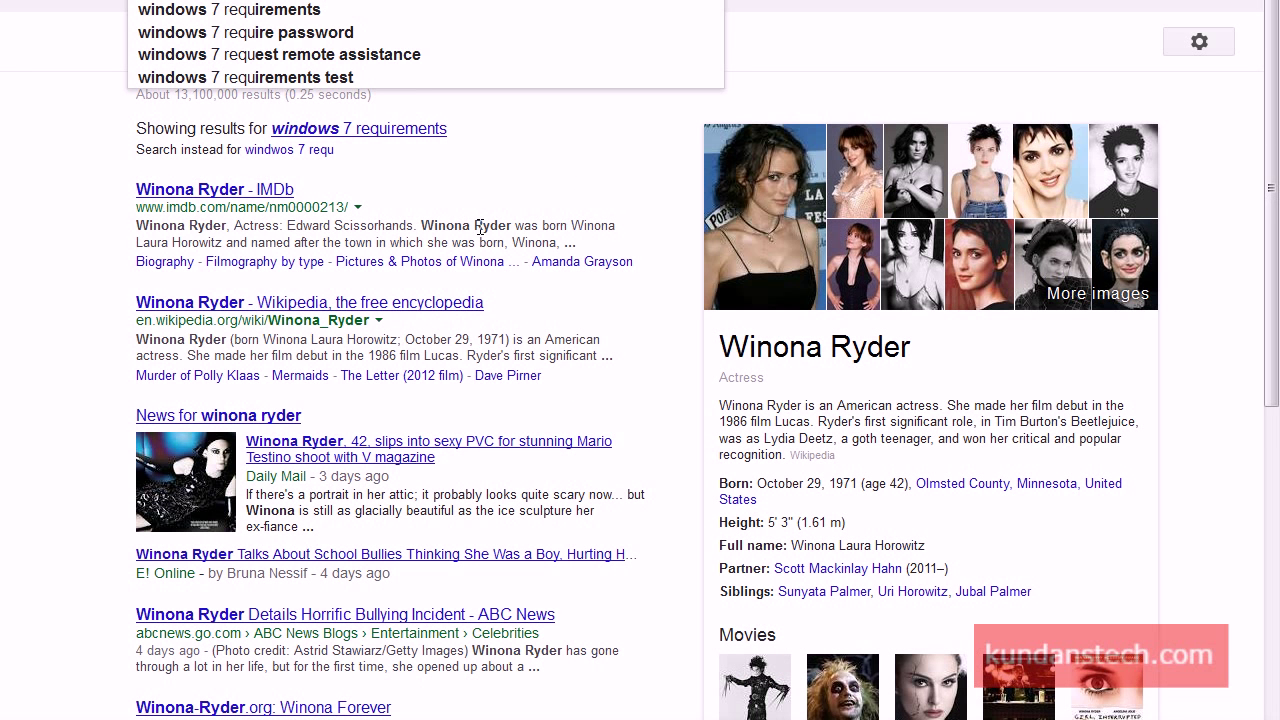
pyautogui.click(305, 10)
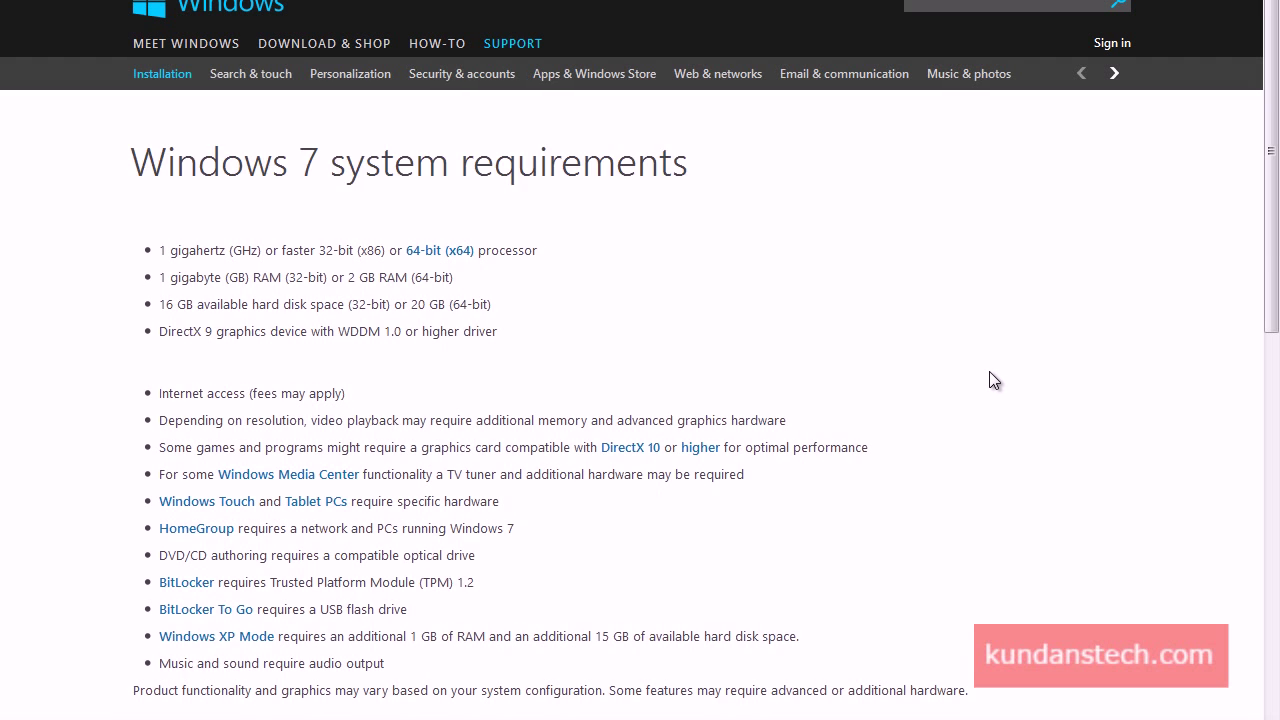
pyautogui.scroll(-3, 989, 371)
pyautogui.scroll(3, 989, 380)
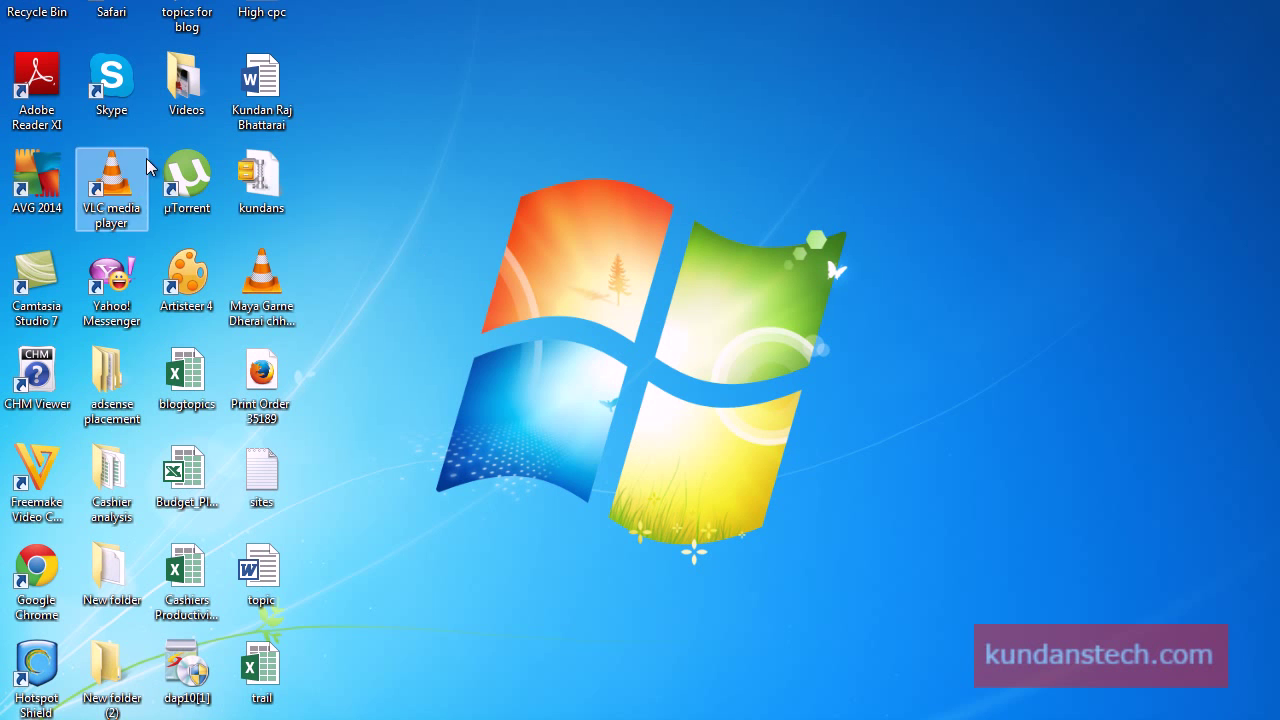
# - Open the computer's system properties from the desktop
pyautogui.rightClick(46, 1)
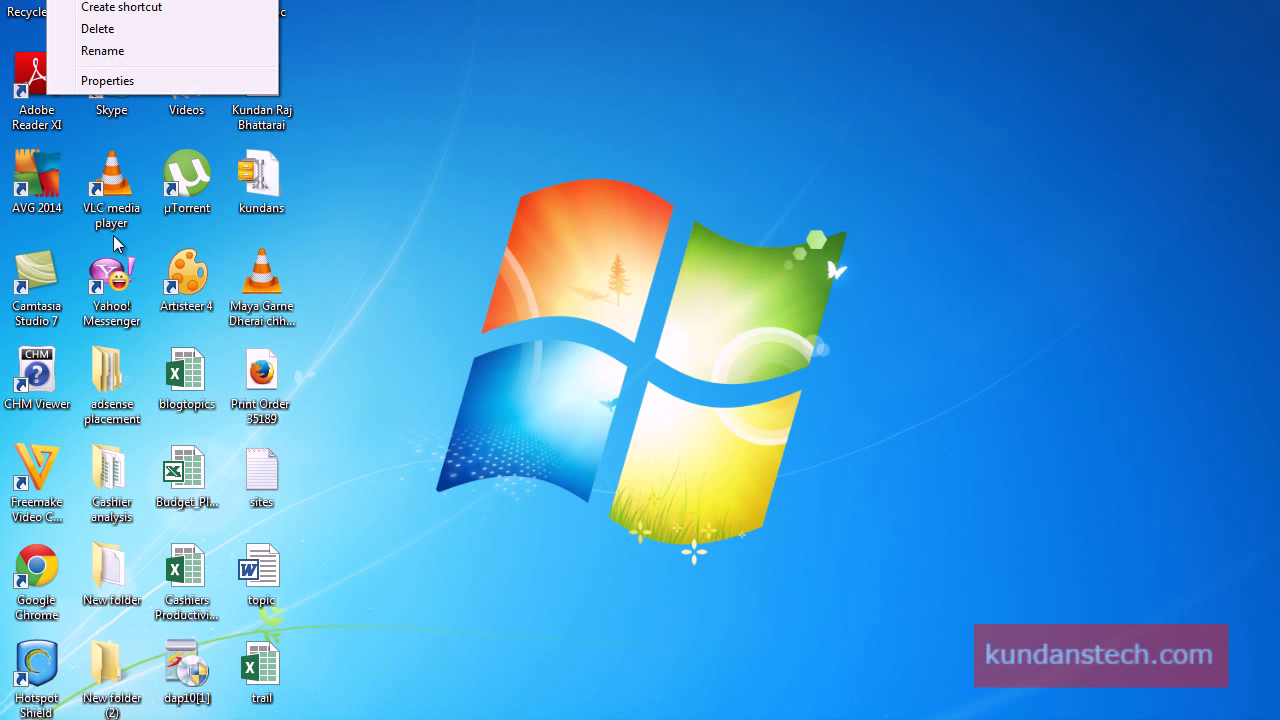
pyautogui.click(128, 84)
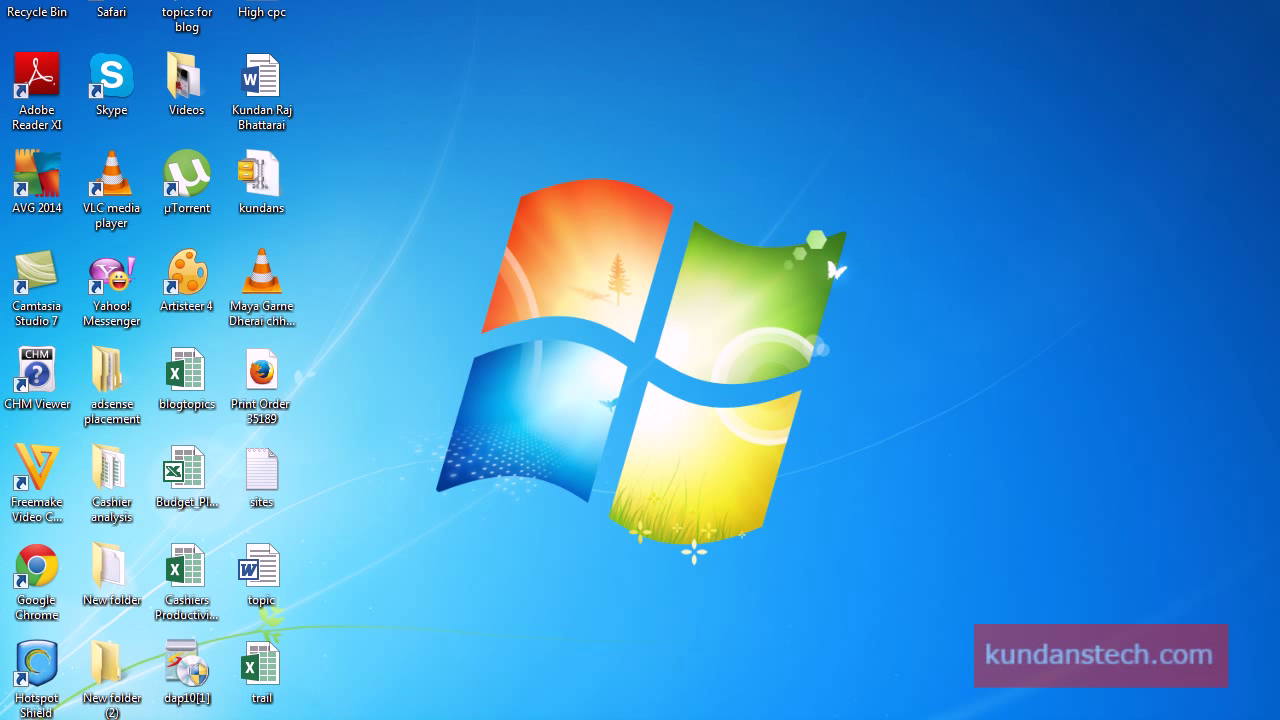